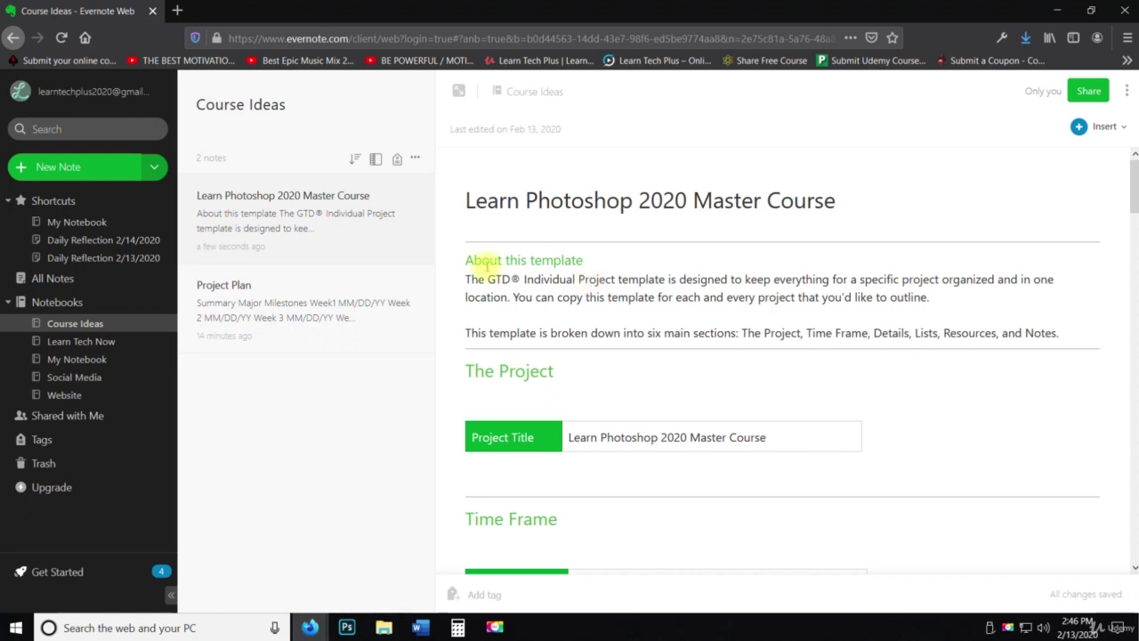
Turn on the Learn Photoshop 2020 Master Course note's shareable link and copy it.
left_click(70, 415)
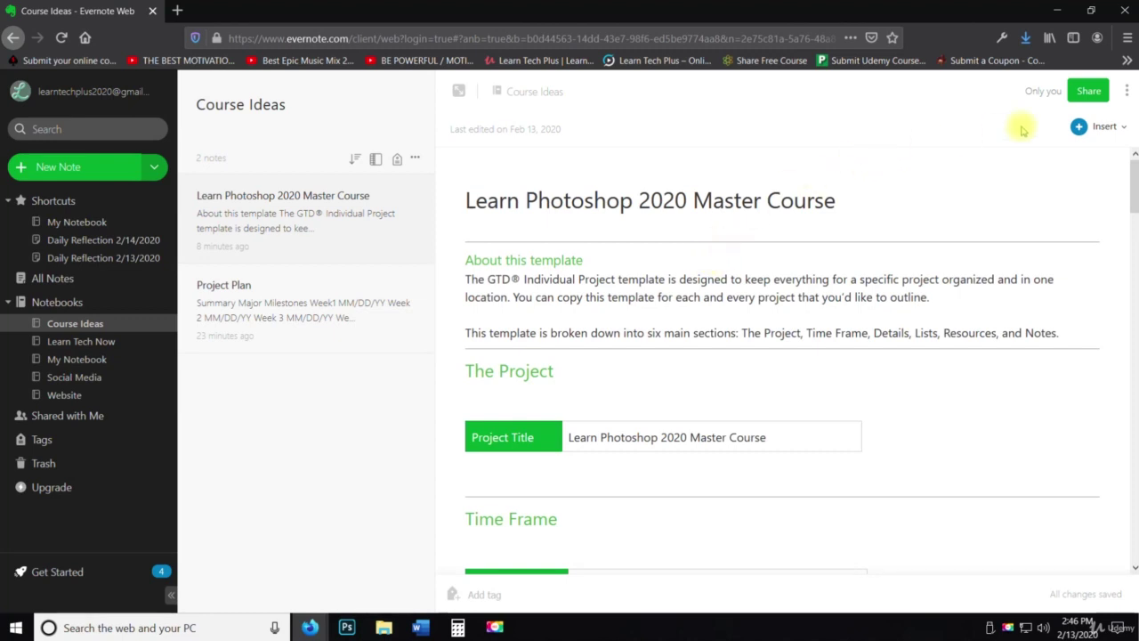
left_click(1089, 90)
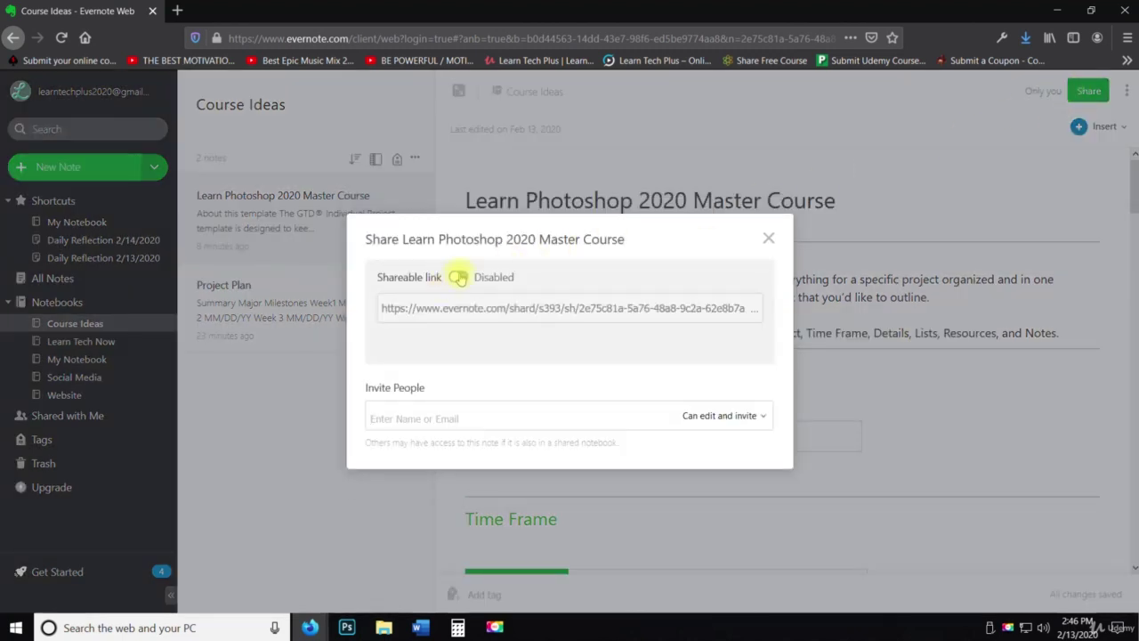
left_click(459, 278)
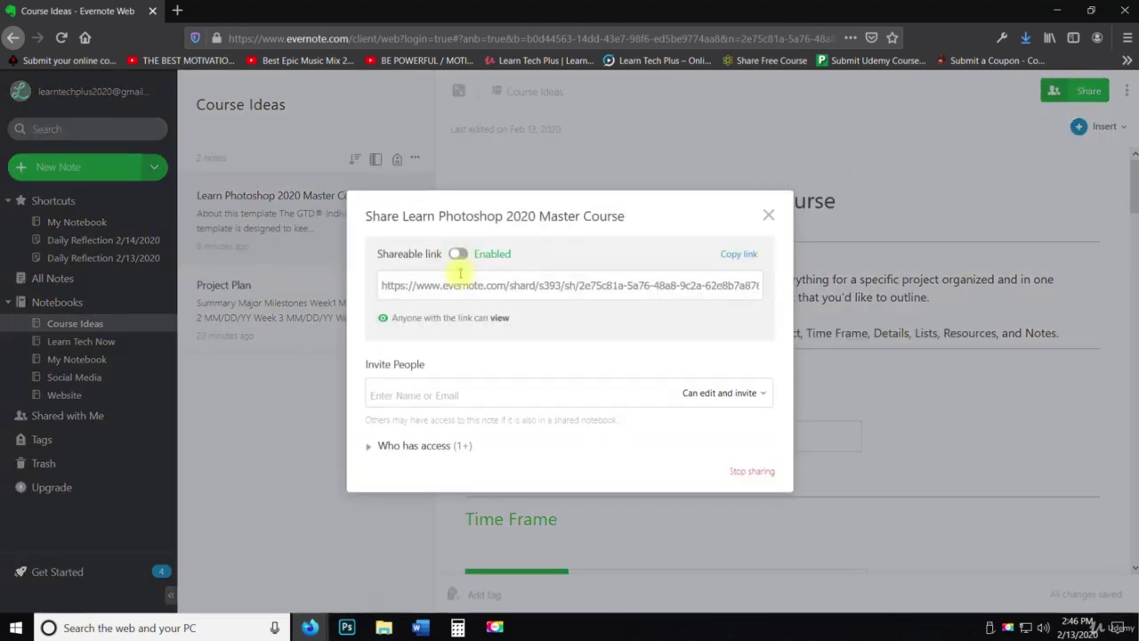
left_click(745, 256)
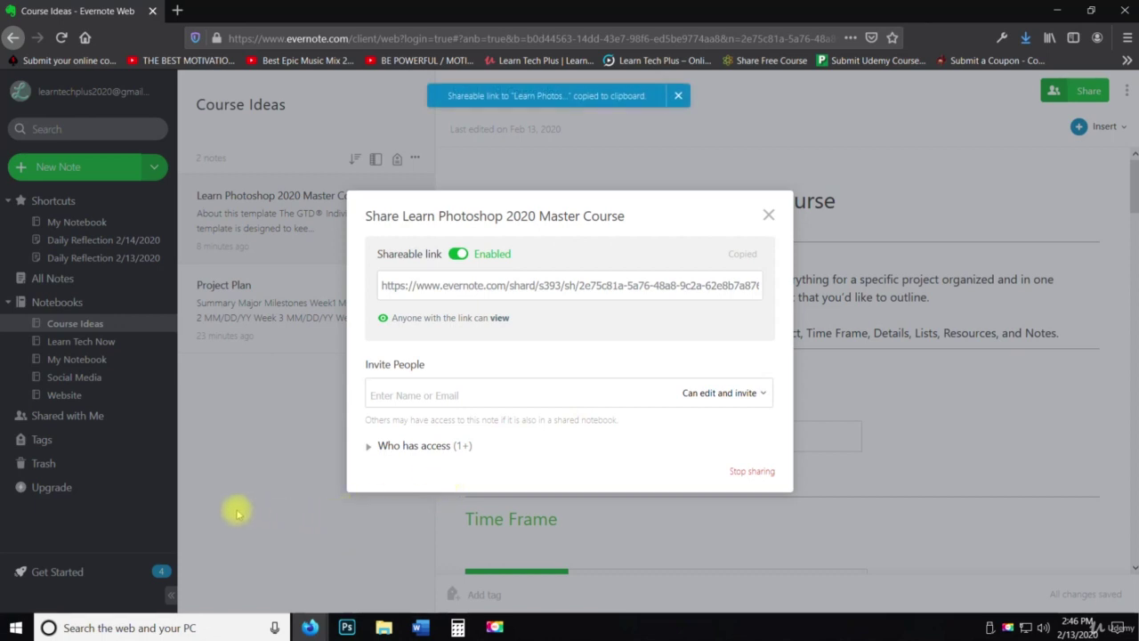
Launch a new Firefox window from the Start search and reposition it.
key("super")
type("fire")
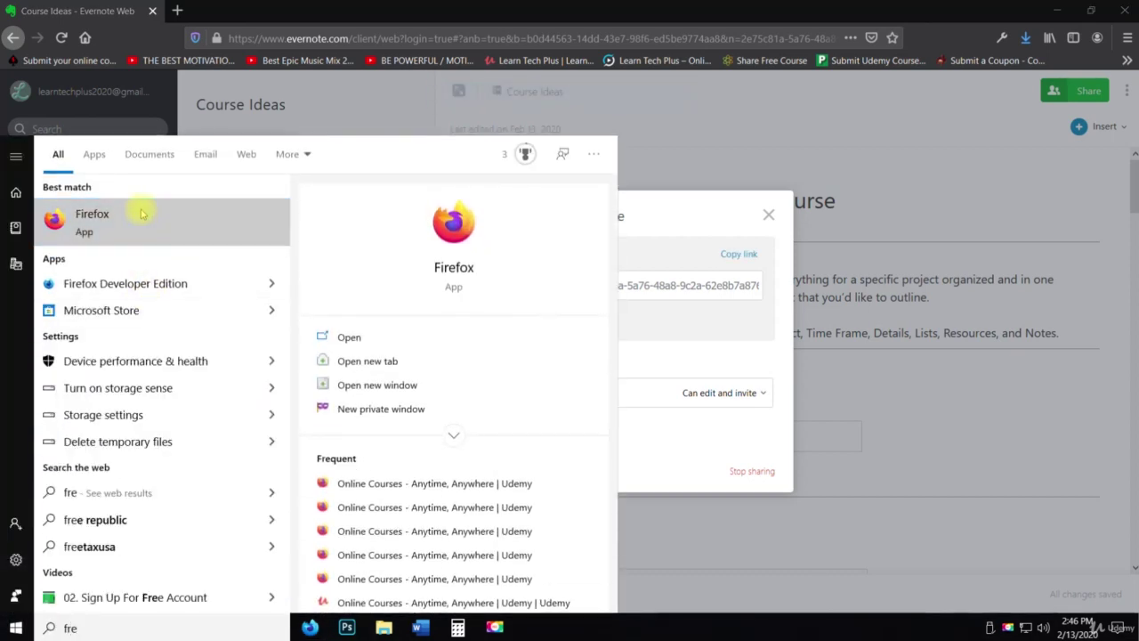
left_click(140, 208)
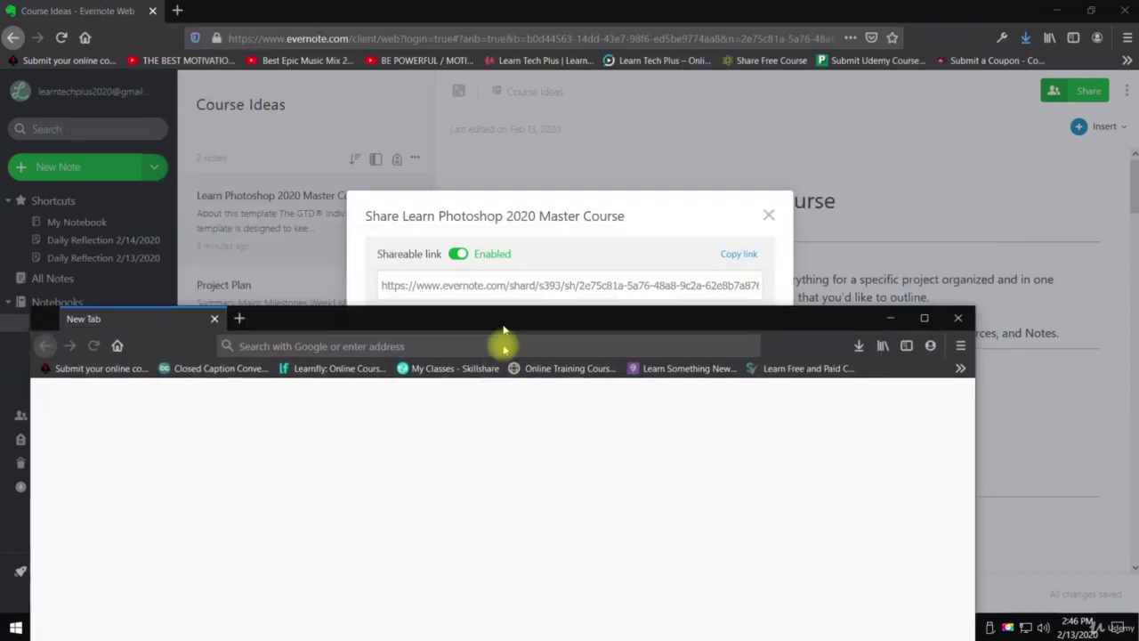
left_click_drag(501, 338, 643, 309)
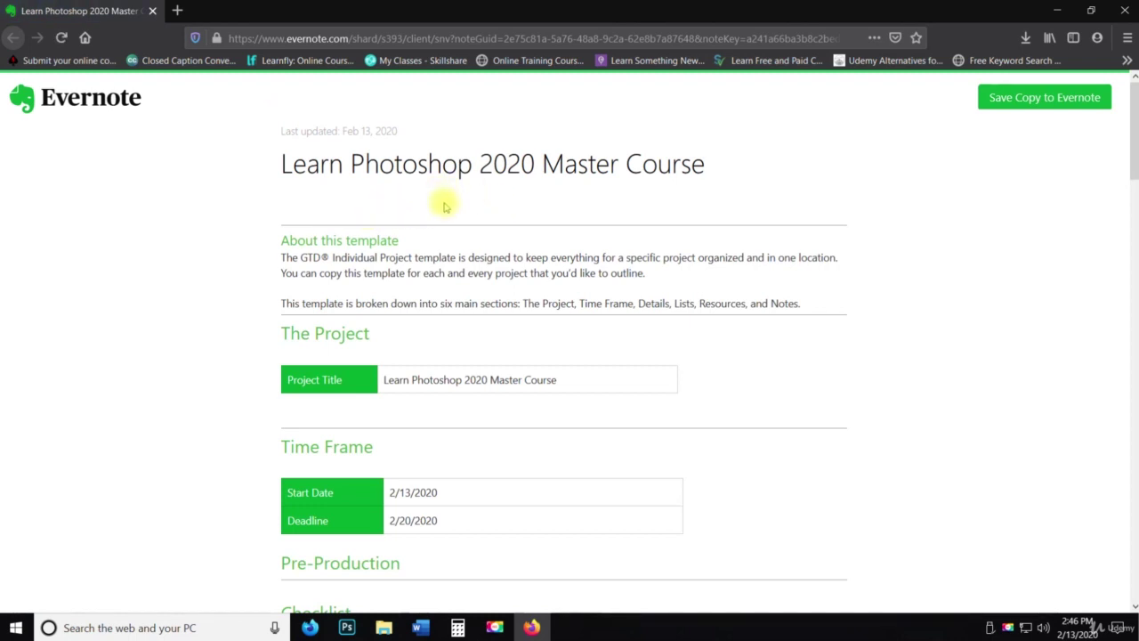
Scroll through the public Learn Photoshop note page, then restore and re-maximize its window.
scroll(498, 272, "down", 2)
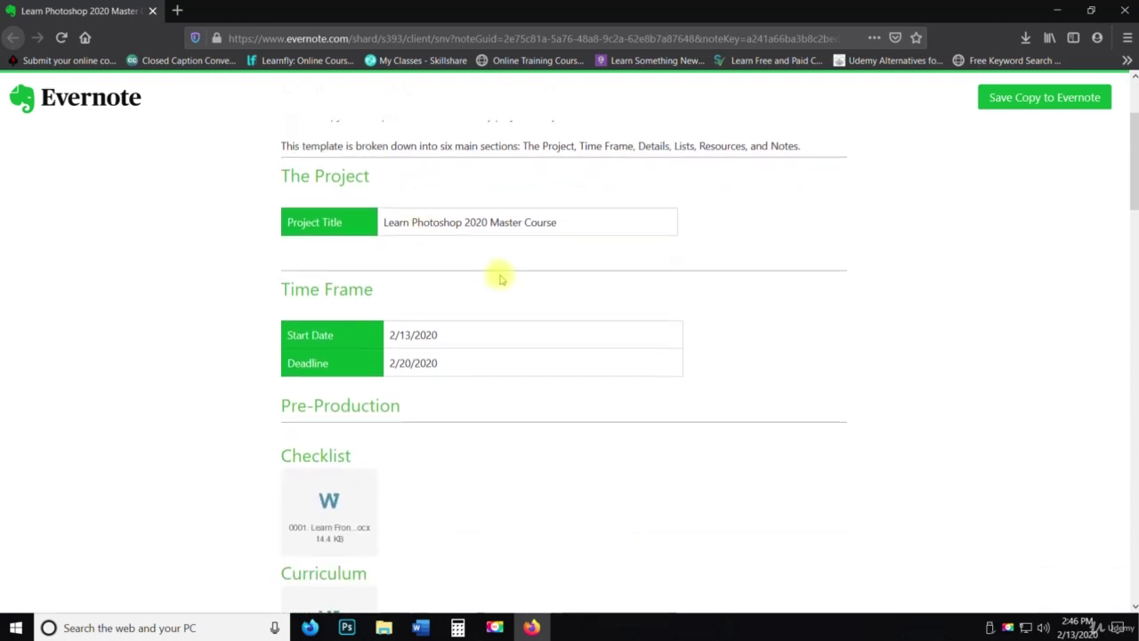
scroll(504, 267, "down", 2)
scroll(513, 277, "down", 1)
scroll(662, 306, "down", 3)
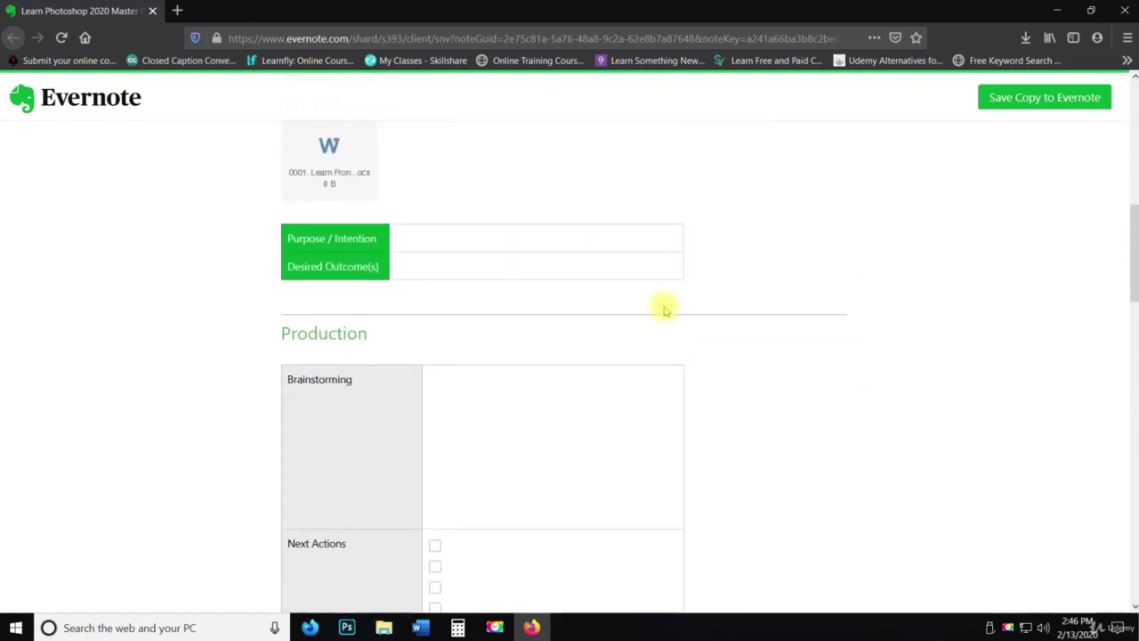
scroll(661, 306, "down", 6)
scroll(663, 309, "down", 5)
scroll(663, 309, "down", 3)
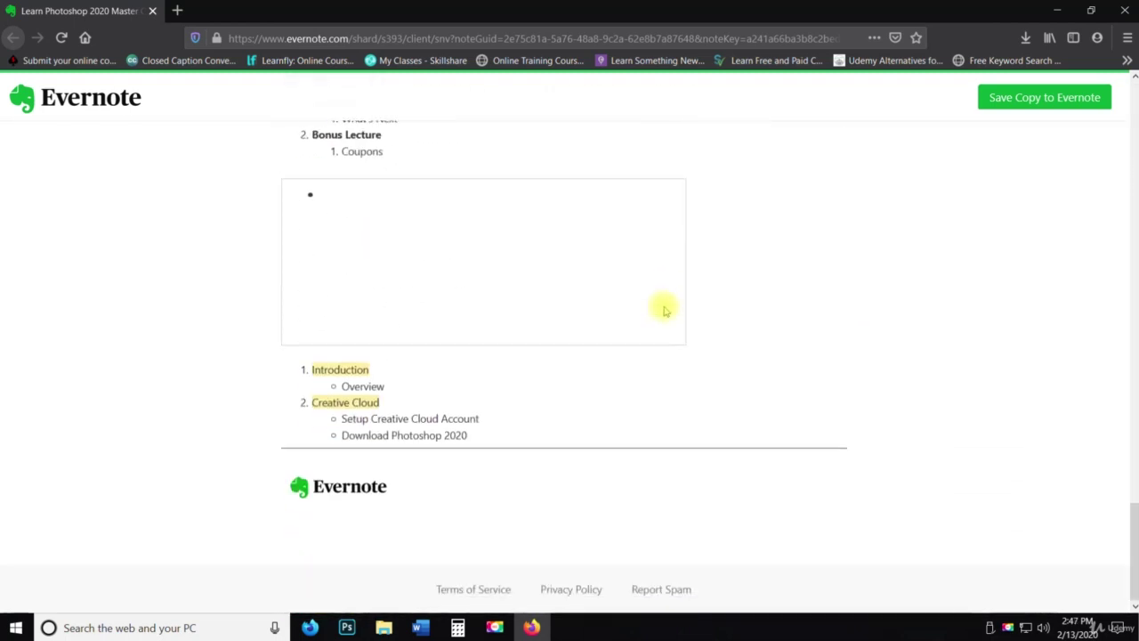
scroll(664, 308, "up", 1)
scroll(668, 313, "up", 10)
scroll(670, 318, "up", 15)
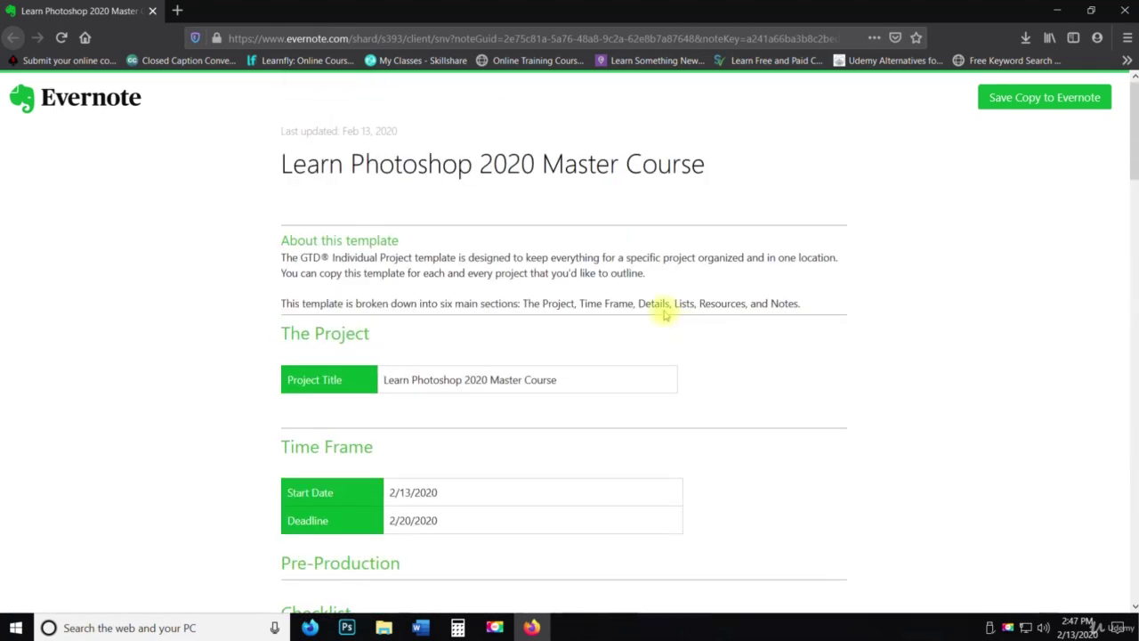
left_click_drag(233, 18, 342, 501)
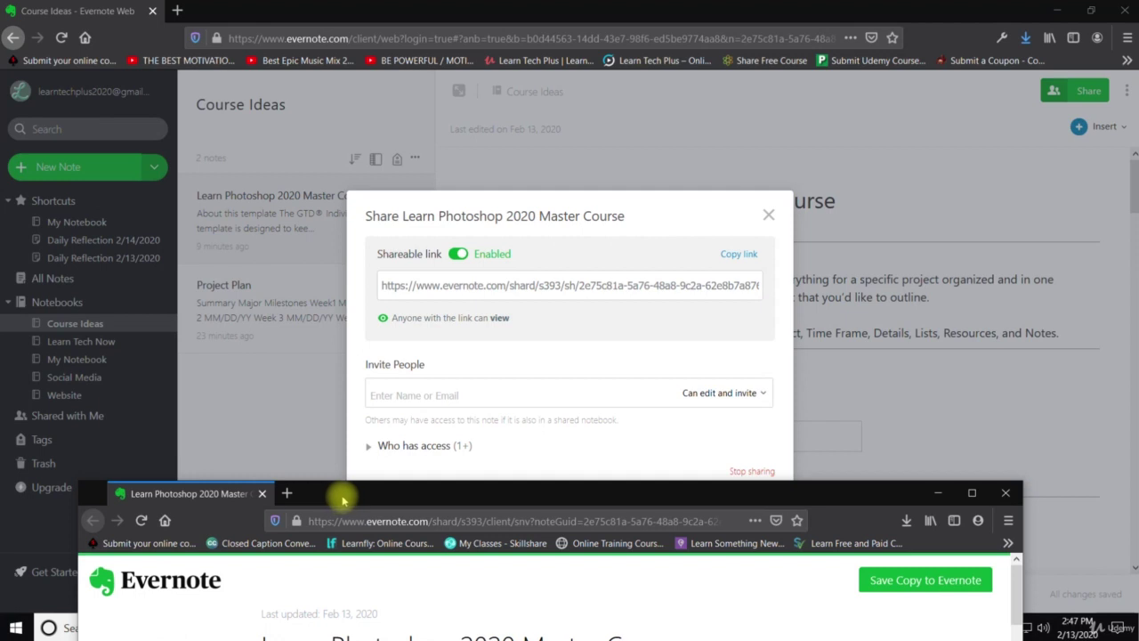
double_click(341, 502)
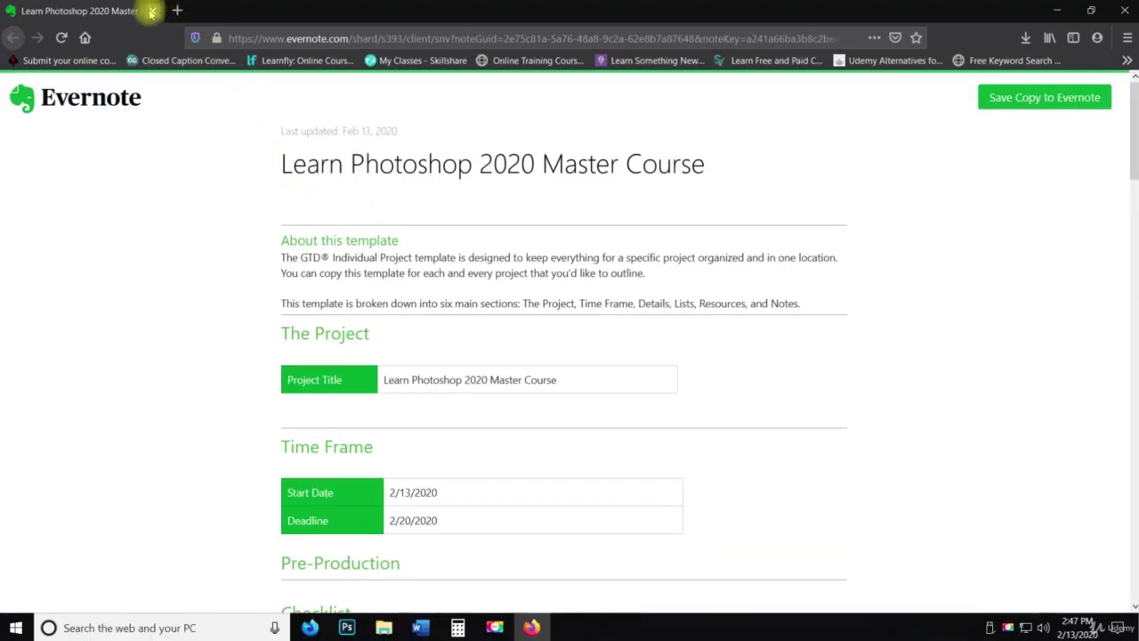
Close the public view, disable the Learn Photoshop note's shareable link, and show all notebooks.
left_click(152, 11)
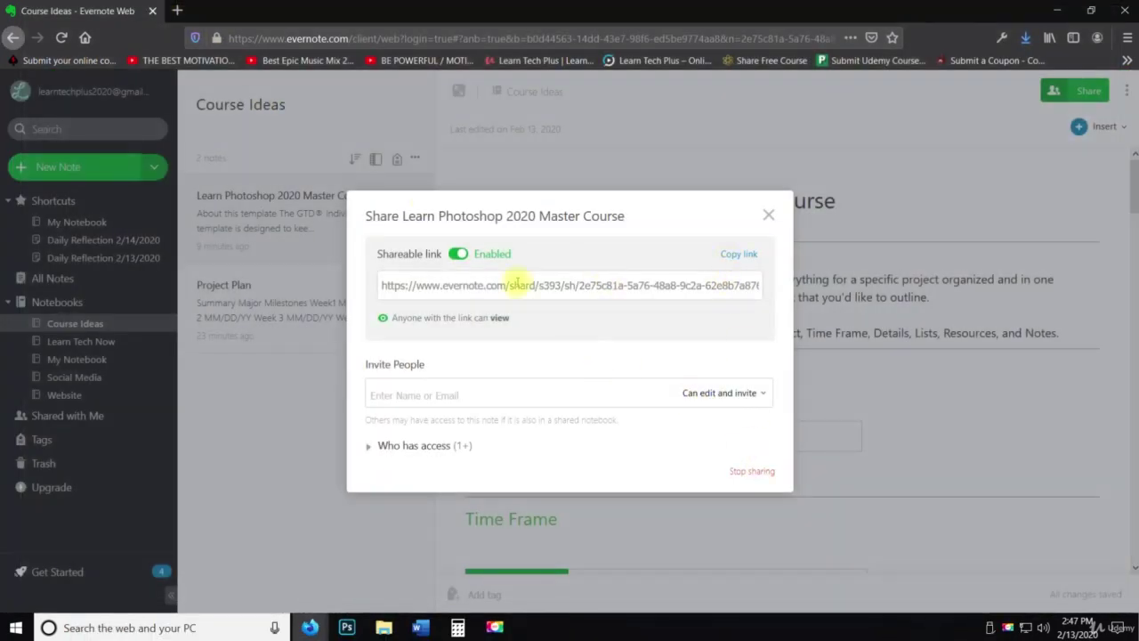
left_click(458, 255)
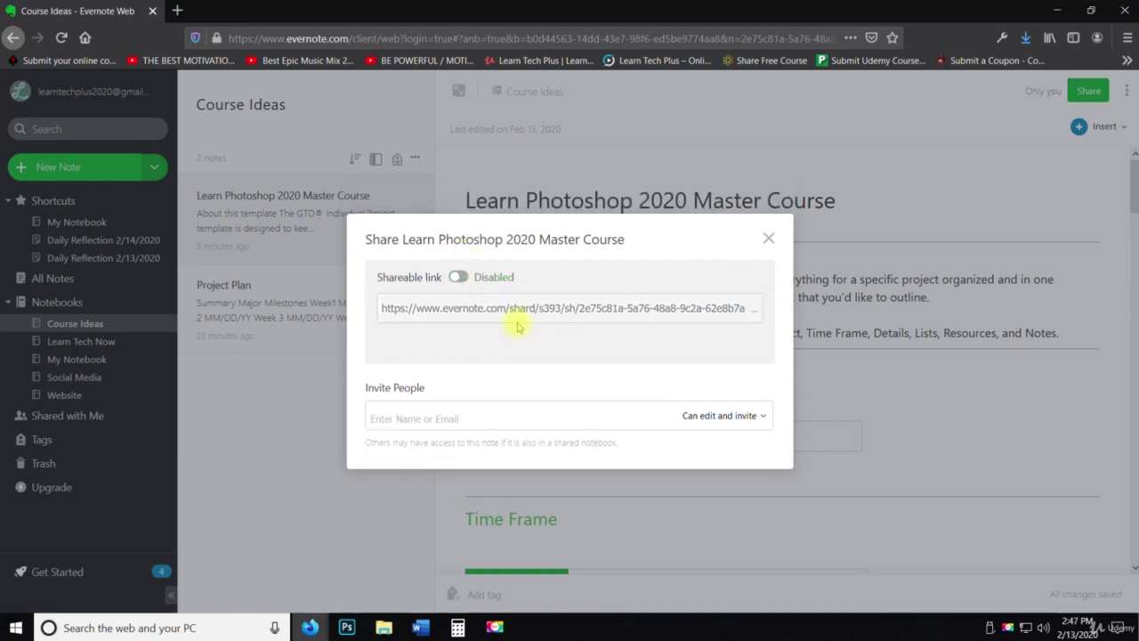
left_click(769, 217)
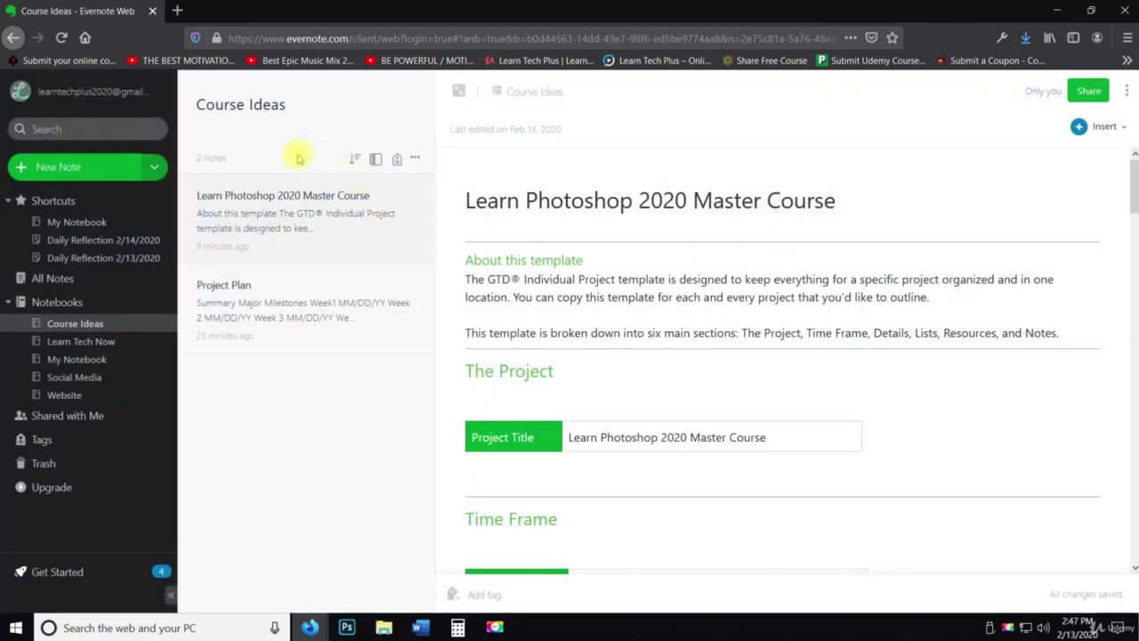
left_click(130, 328)
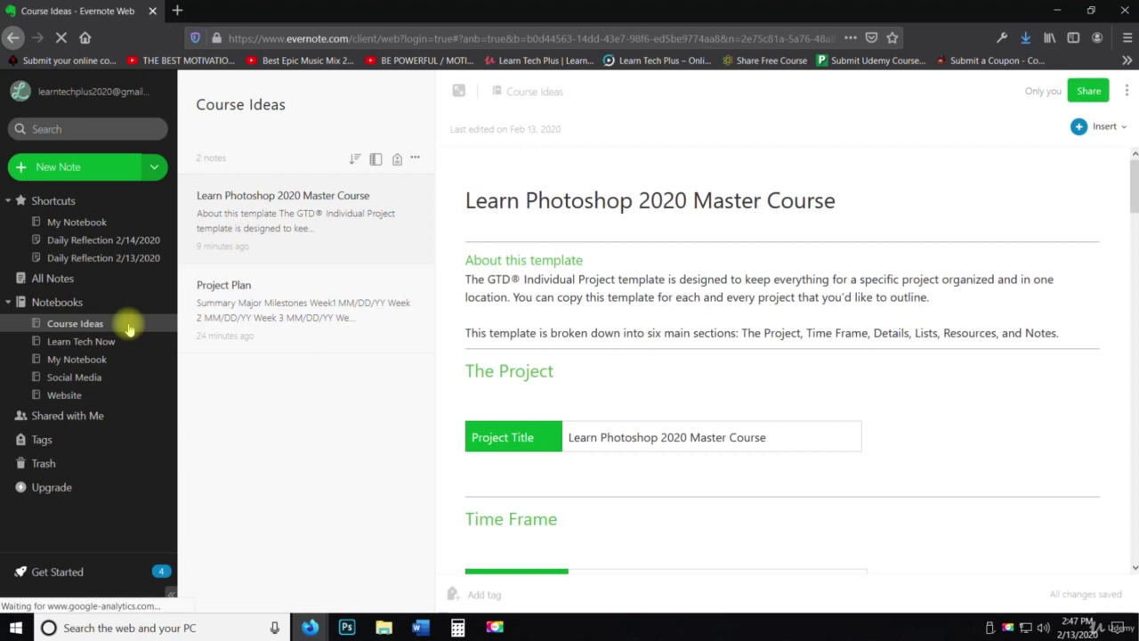
left_click(94, 302)
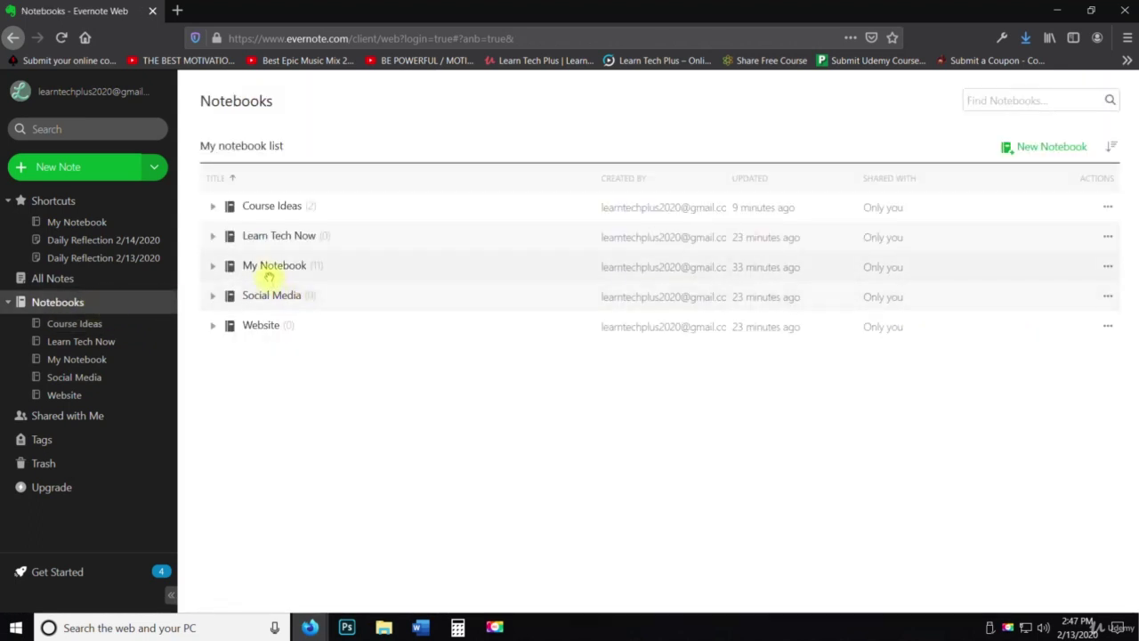
left_click(1108, 207)
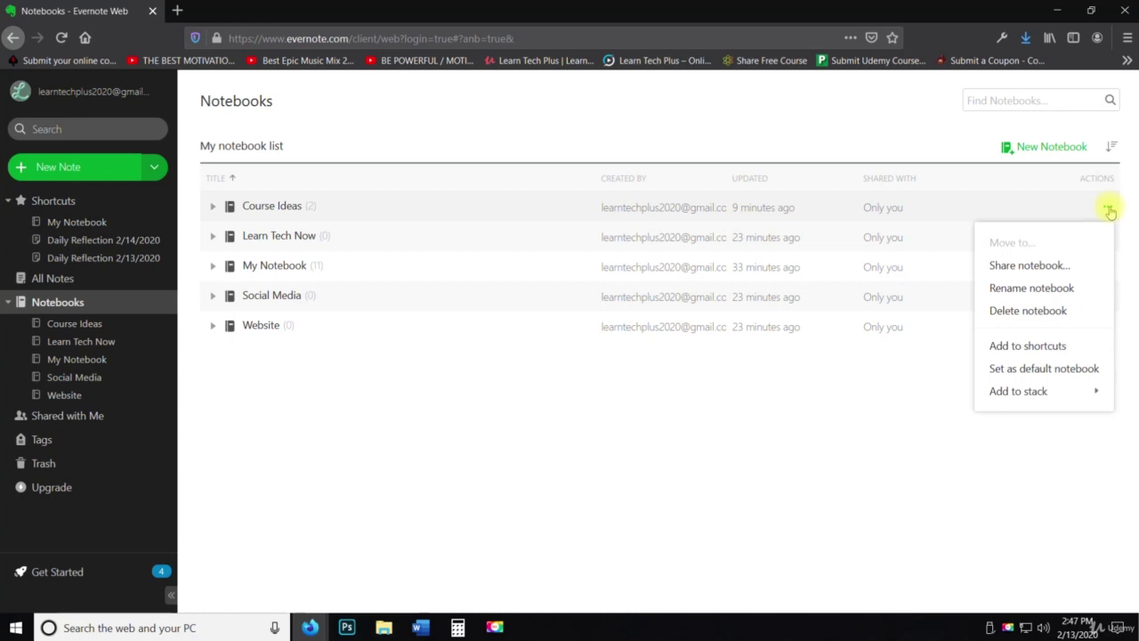
left_click(1052, 263)
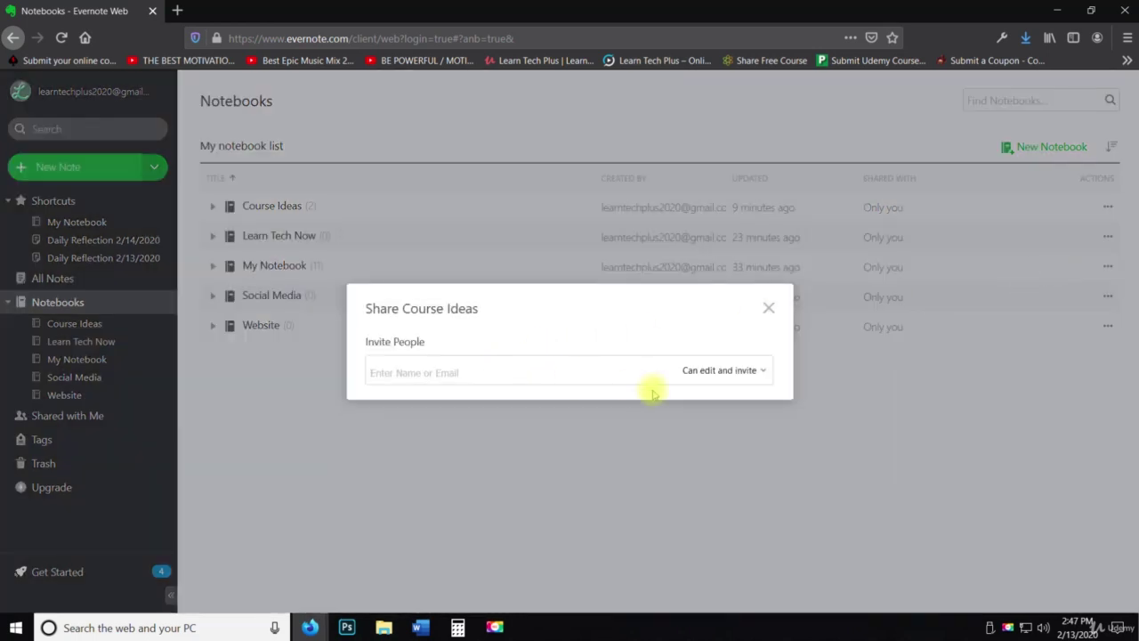
left_click(703, 373)
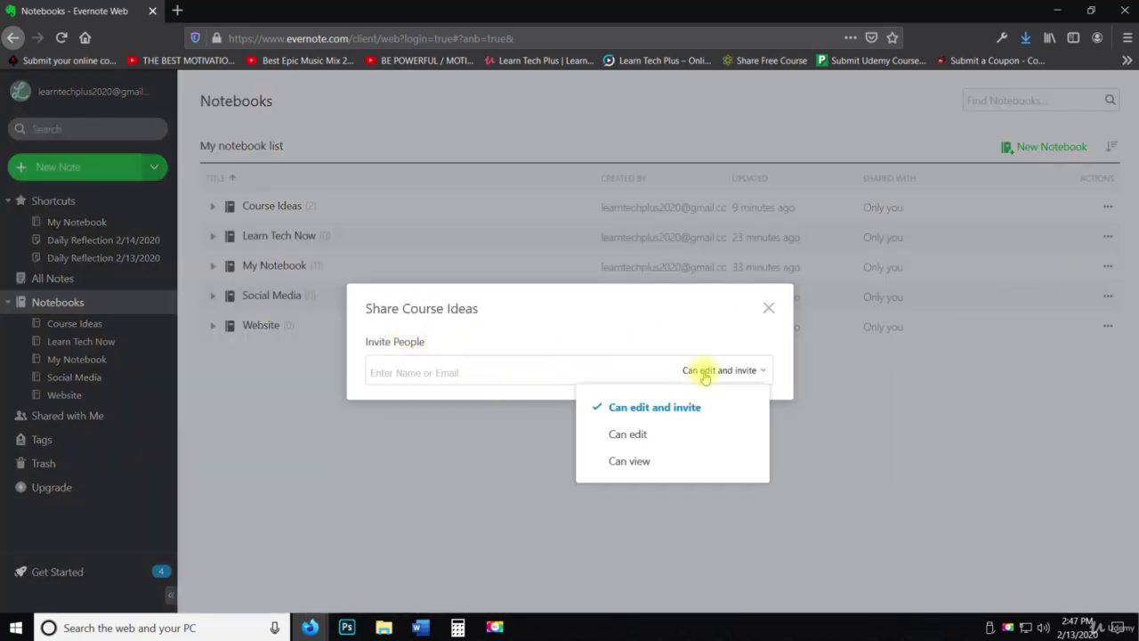
left_click(627, 461)
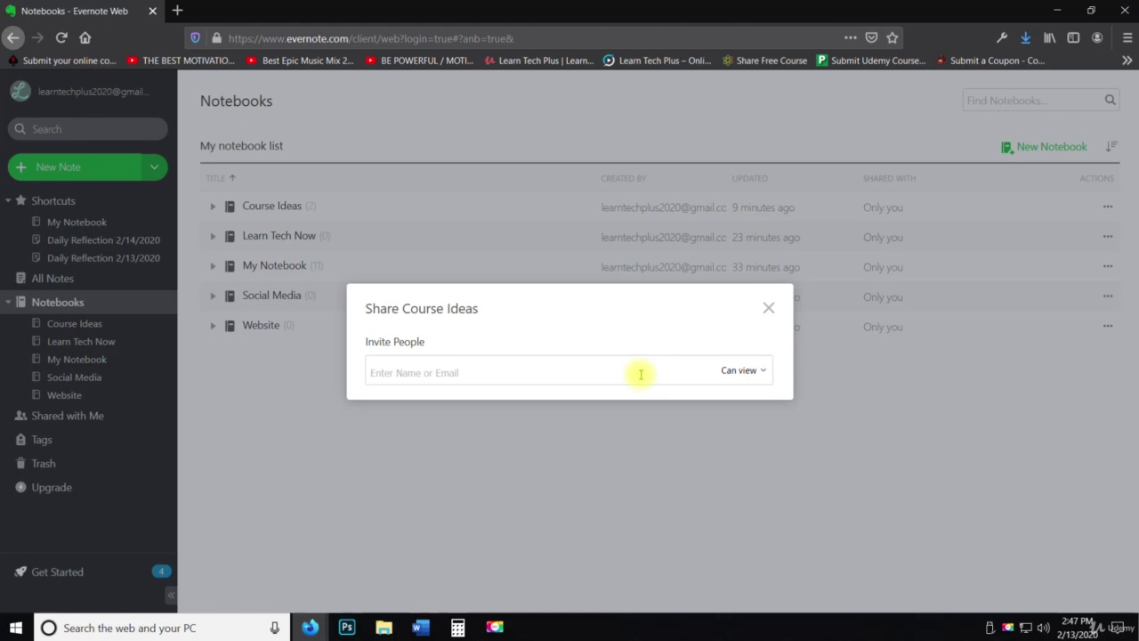
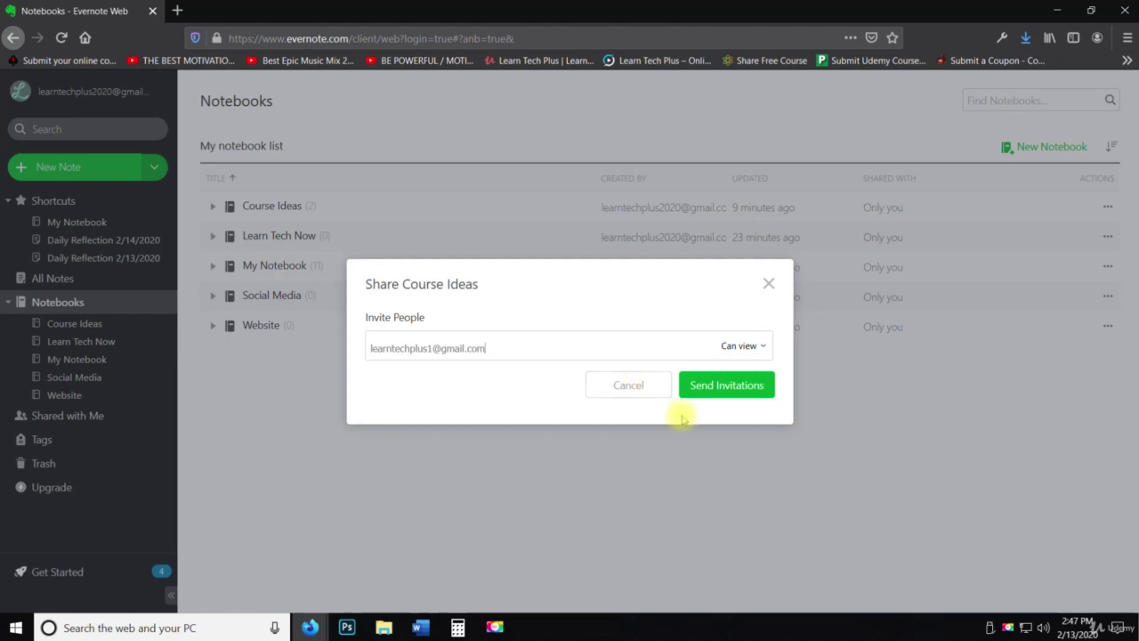
left_click(702, 387)
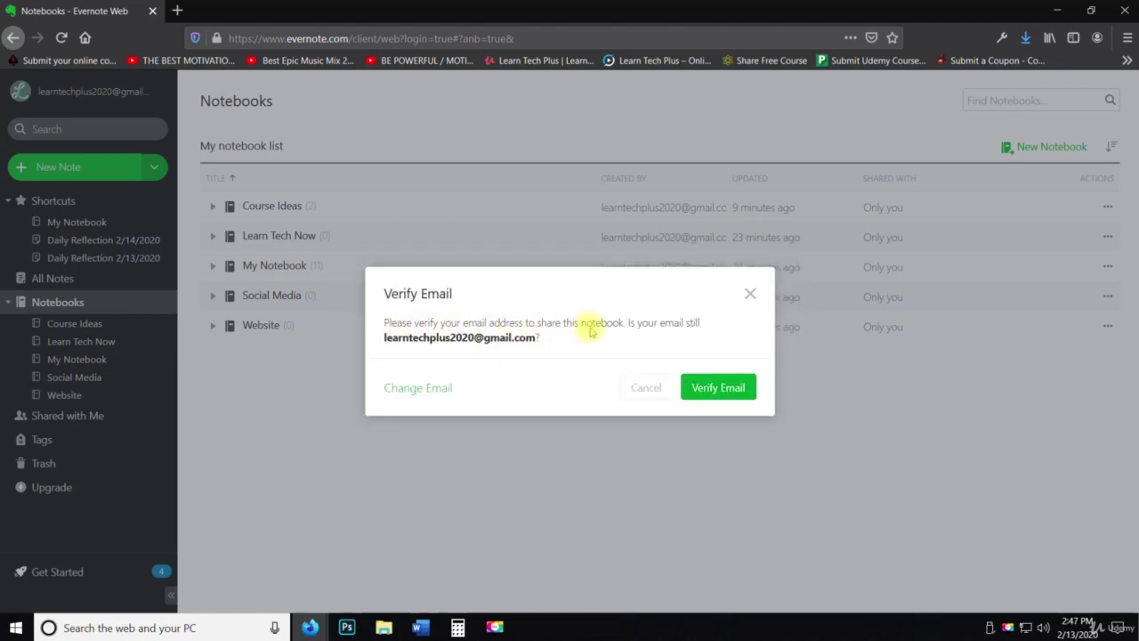
left_click(708, 386)
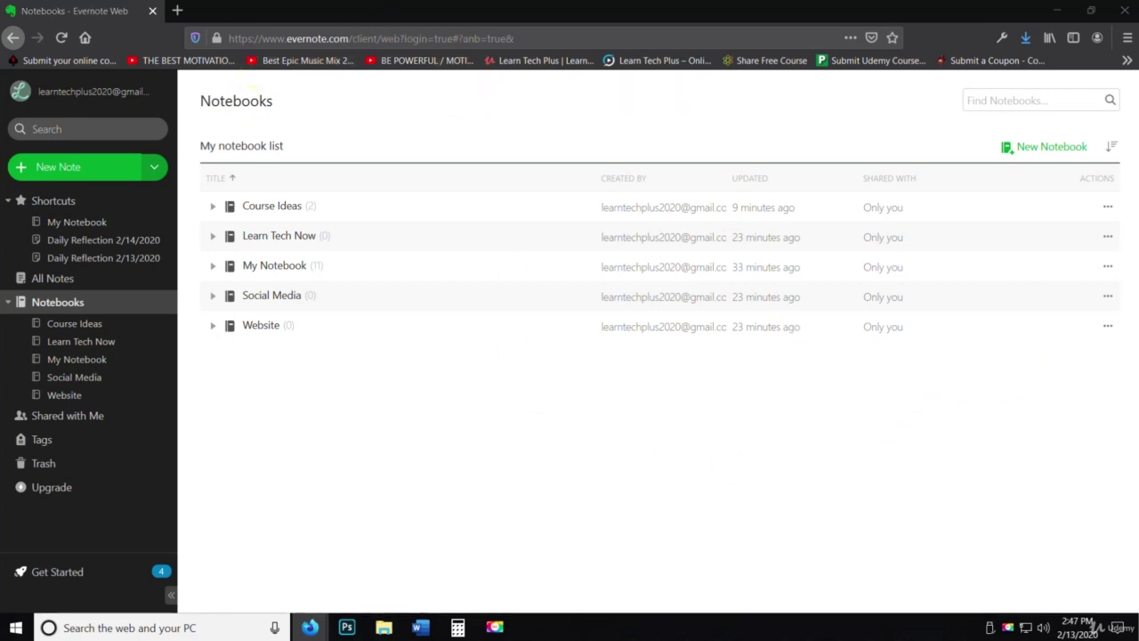
Open a new browser tab and a private browsing window.
key("ctrl+t")
key("ctrl+shift+p")
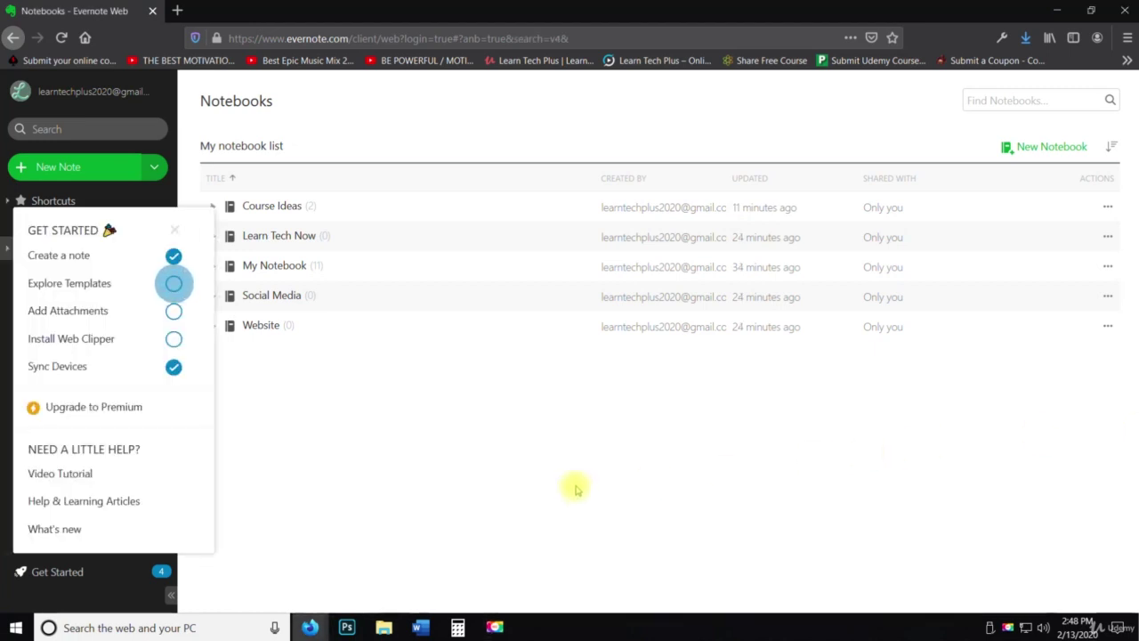
left_click(175, 230)
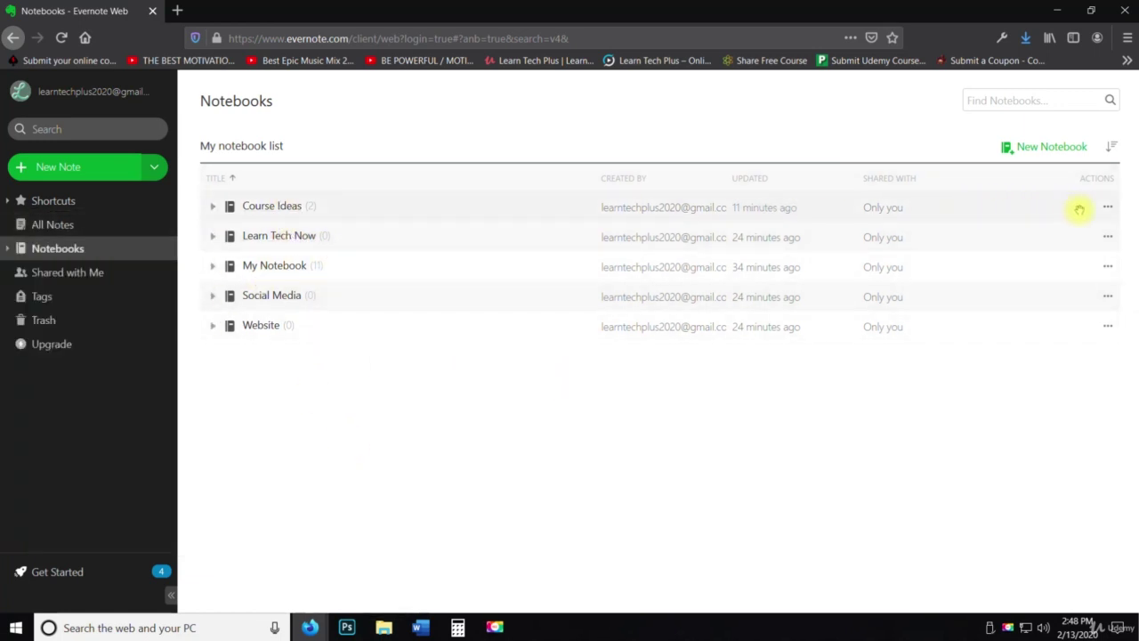
left_click(1109, 210)
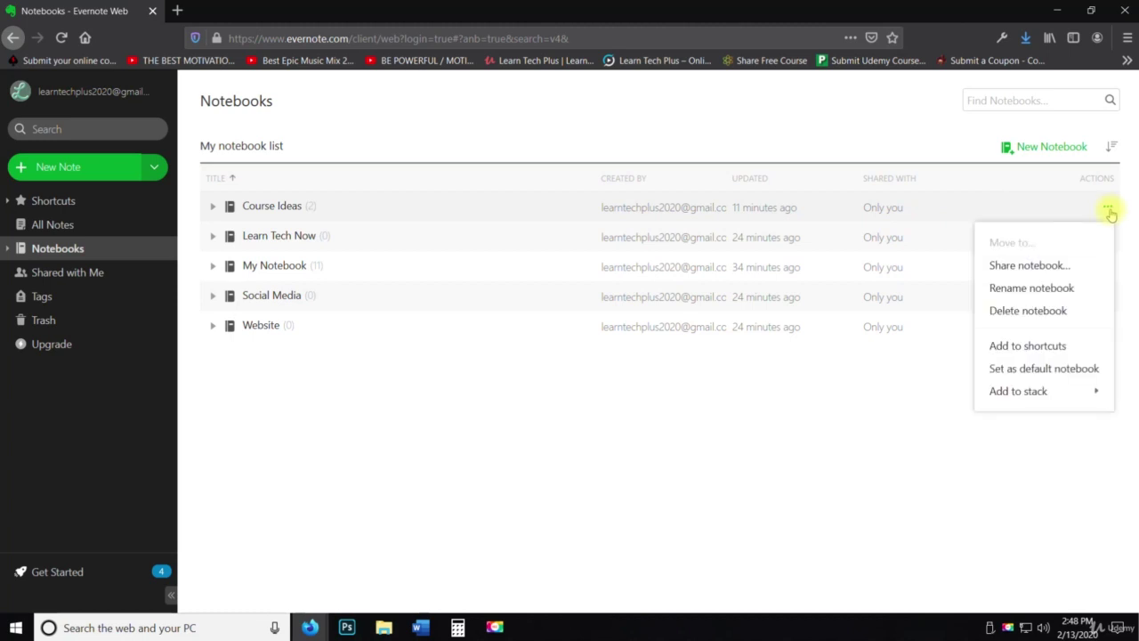
left_click(1031, 265)
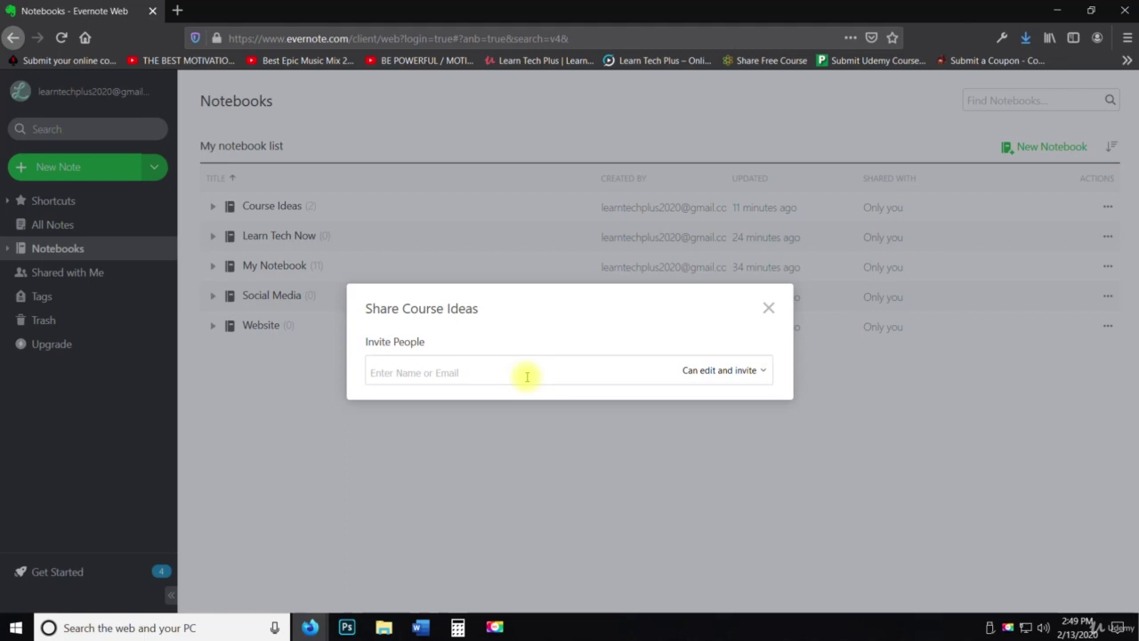
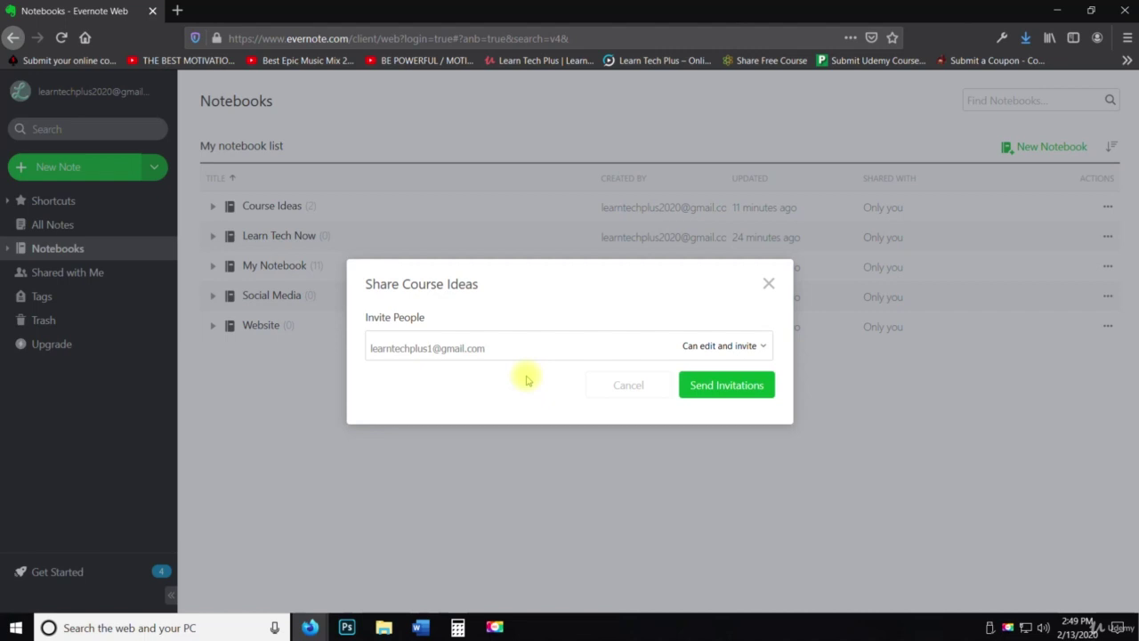
left_click(711, 349)
left_click(639, 436)
left_click(726, 402)
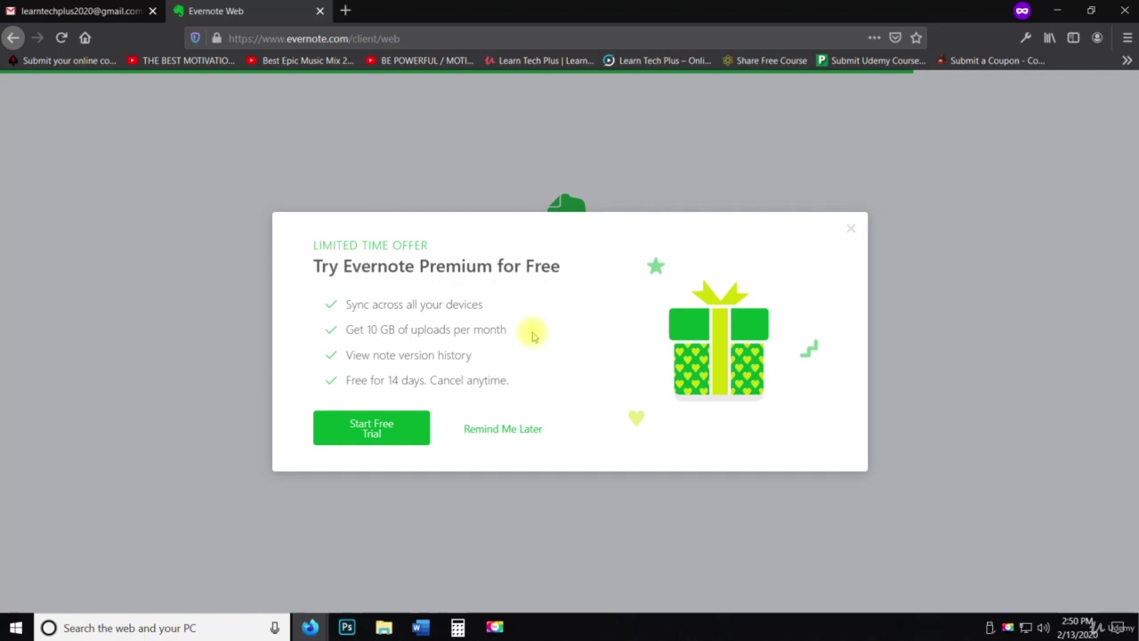
Skip the Premium offer, answer the use question, choose Blank Note, then open Shared with Me.
left_click(525, 429)
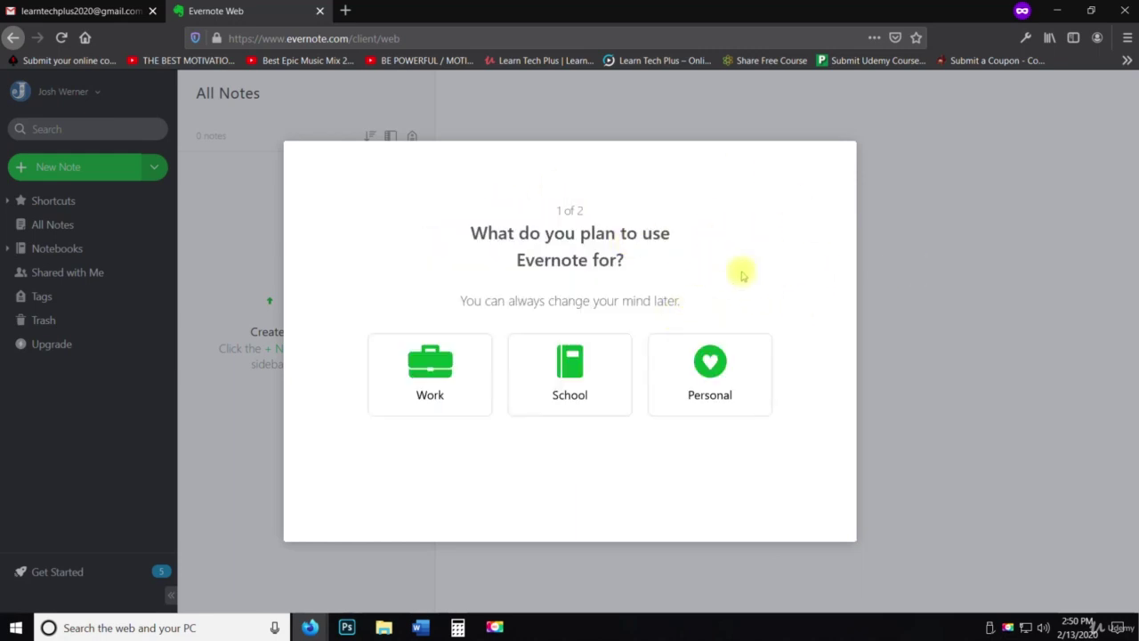
left_click(433, 351)
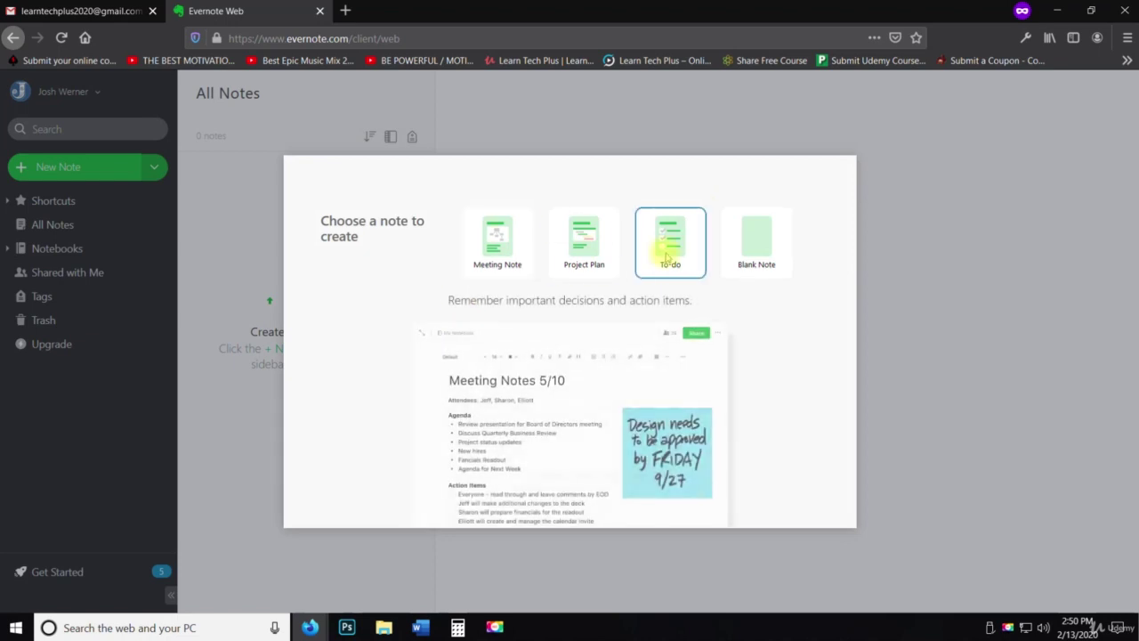
left_click(762, 243)
left_click(49, 272)
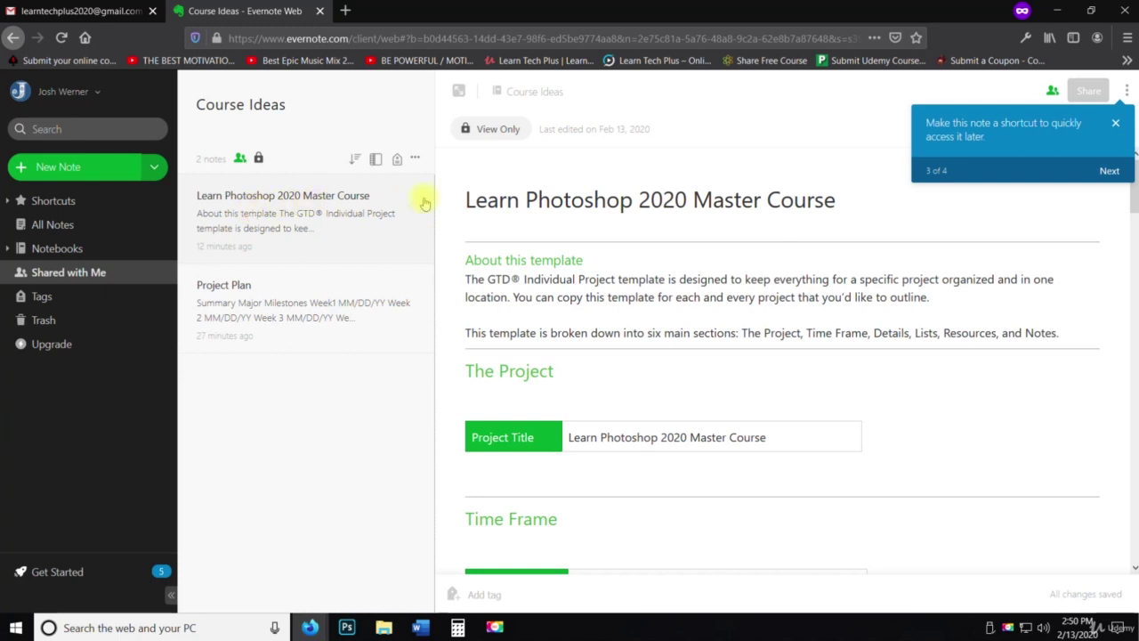
View the Project Plan note, dismiss the tour tip, then return to the Learn Photoshop note.
left_click(192, 334)
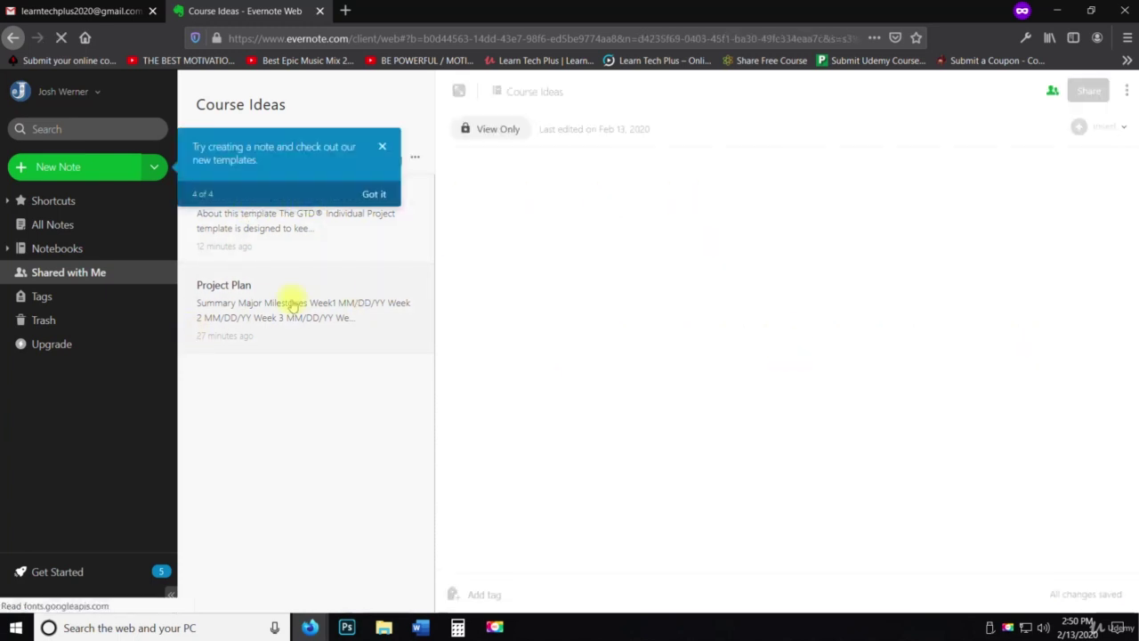
left_click(373, 193)
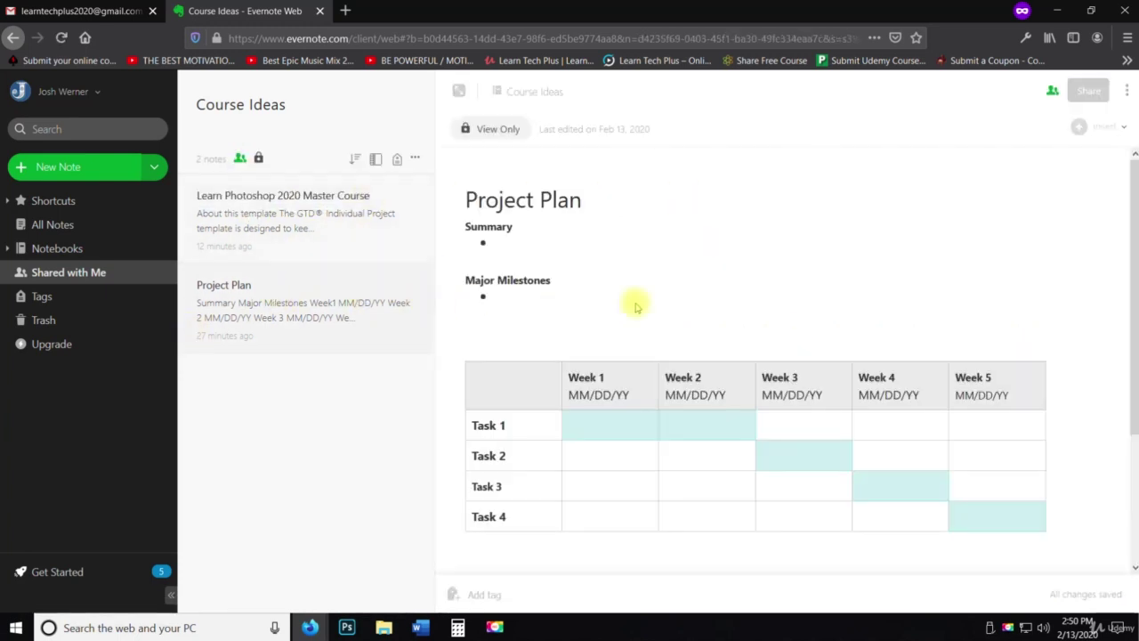
left_click(329, 251)
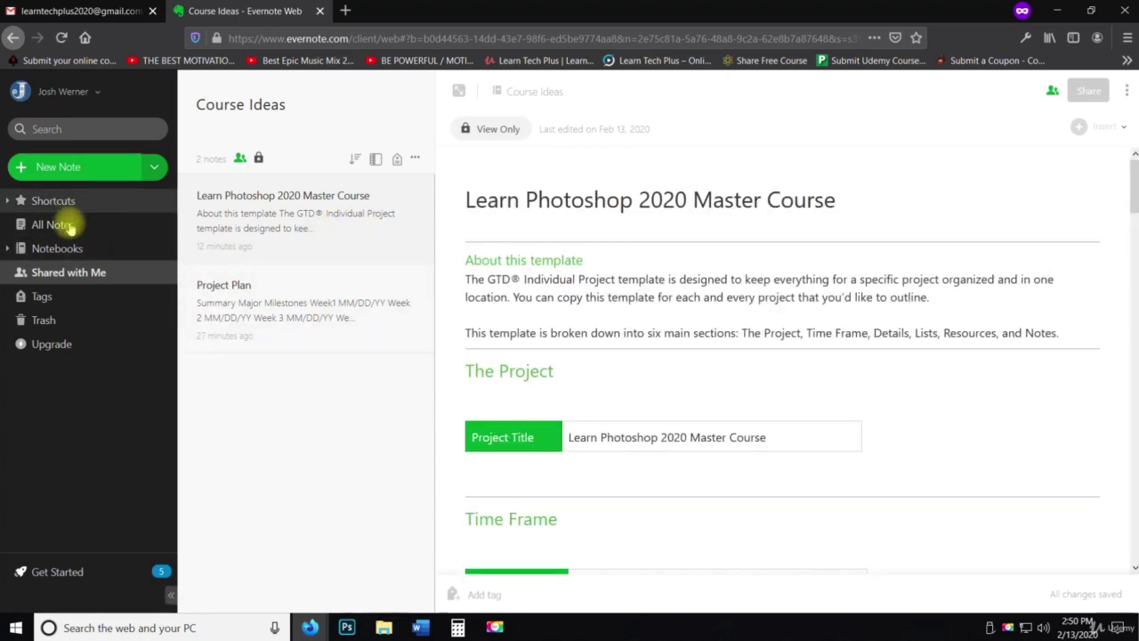
From the Notebooks list, create 'This is my notebook' and open the empty notebook.
left_click(56, 250)
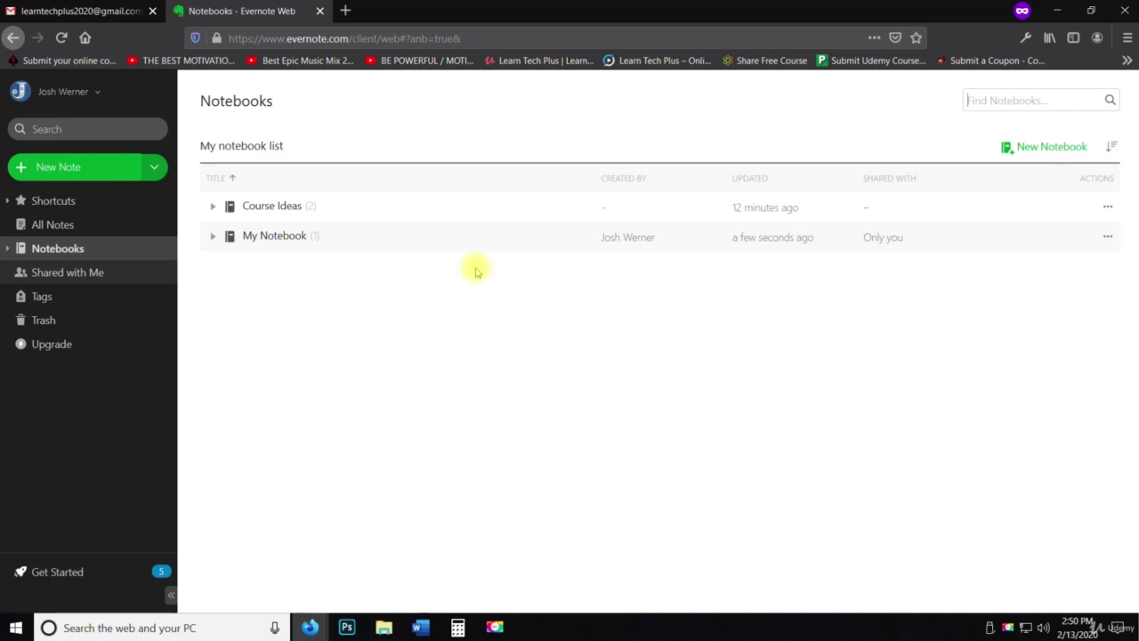
left_click(1051, 148)
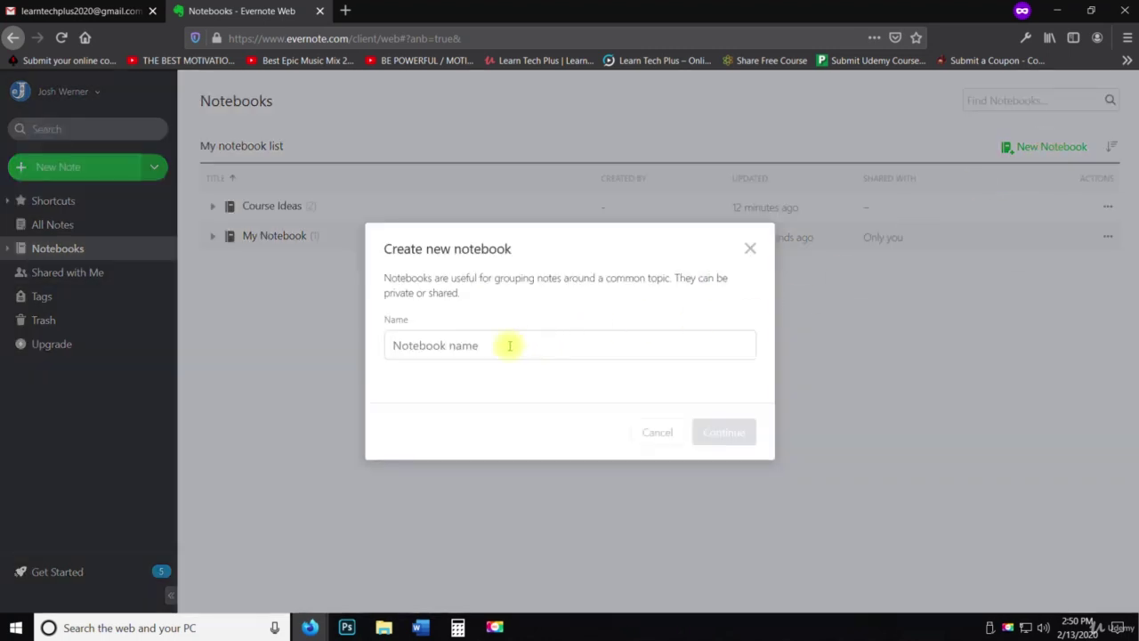
type("This is ")
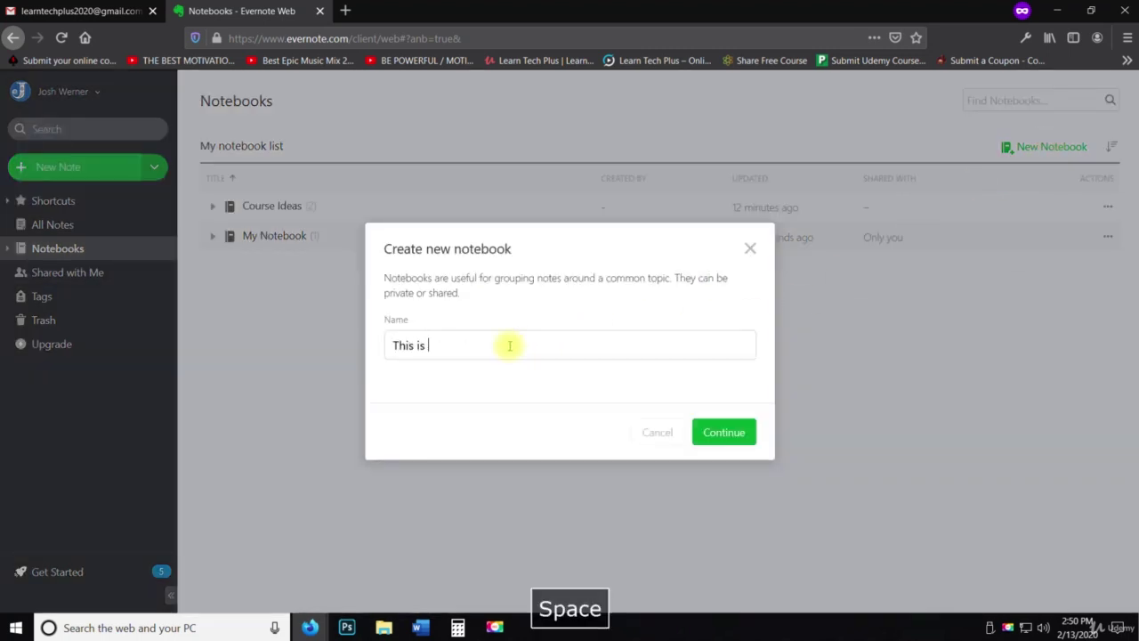
type("n")
key("BackSpace")
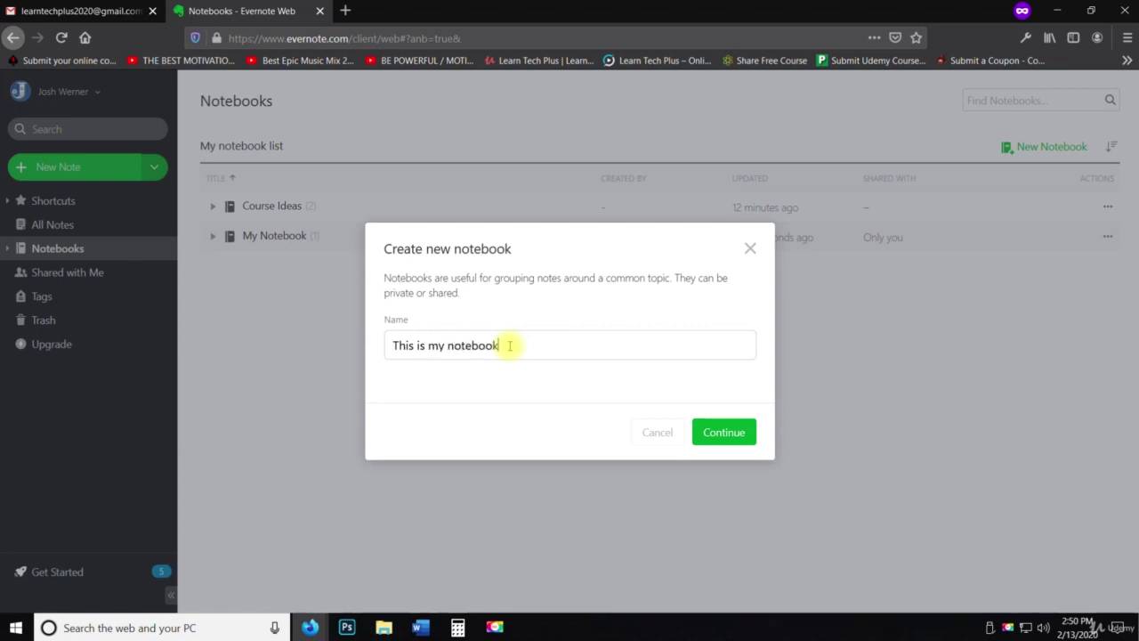
key("Return")
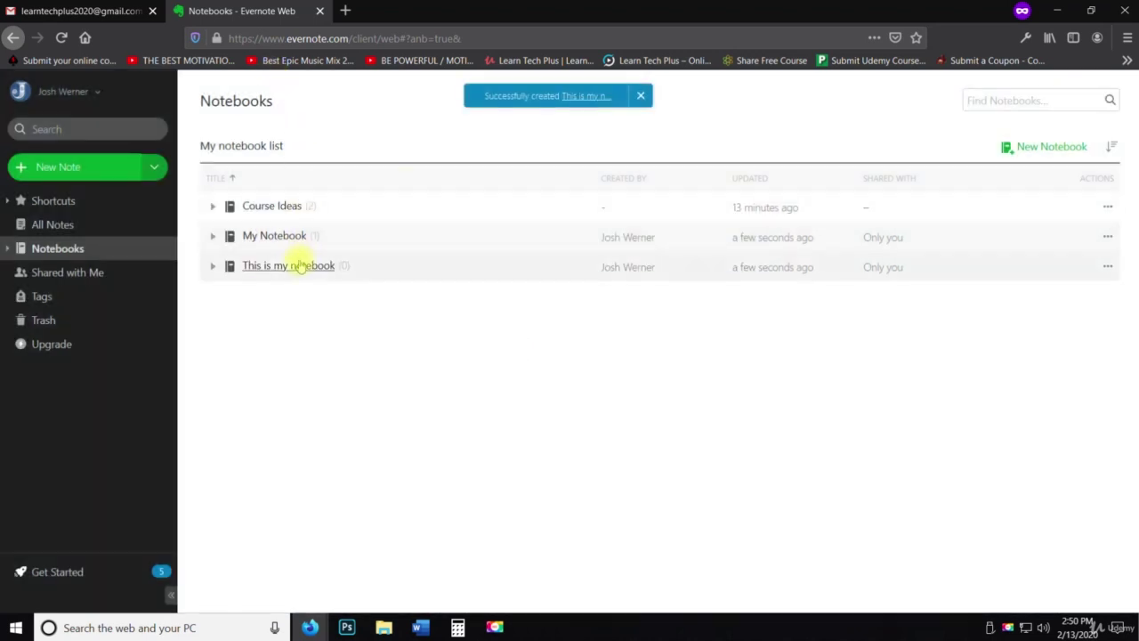
left_click(300, 266)
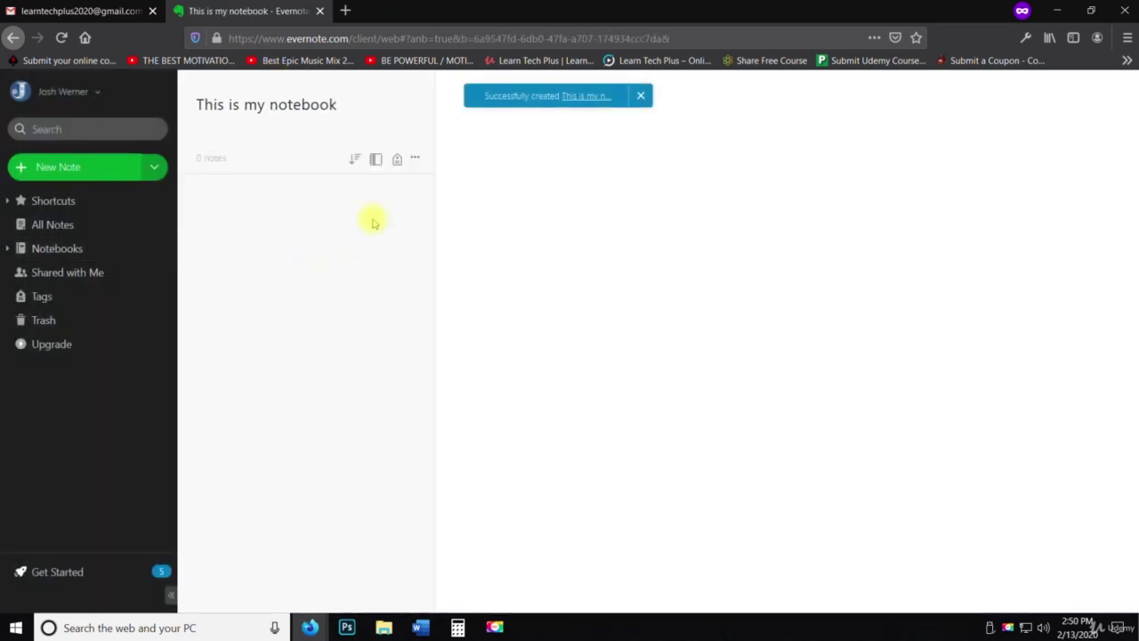
Create two Weekly Planner template notes in This is my notebook.
left_click(153, 166)
left_click(113, 249)
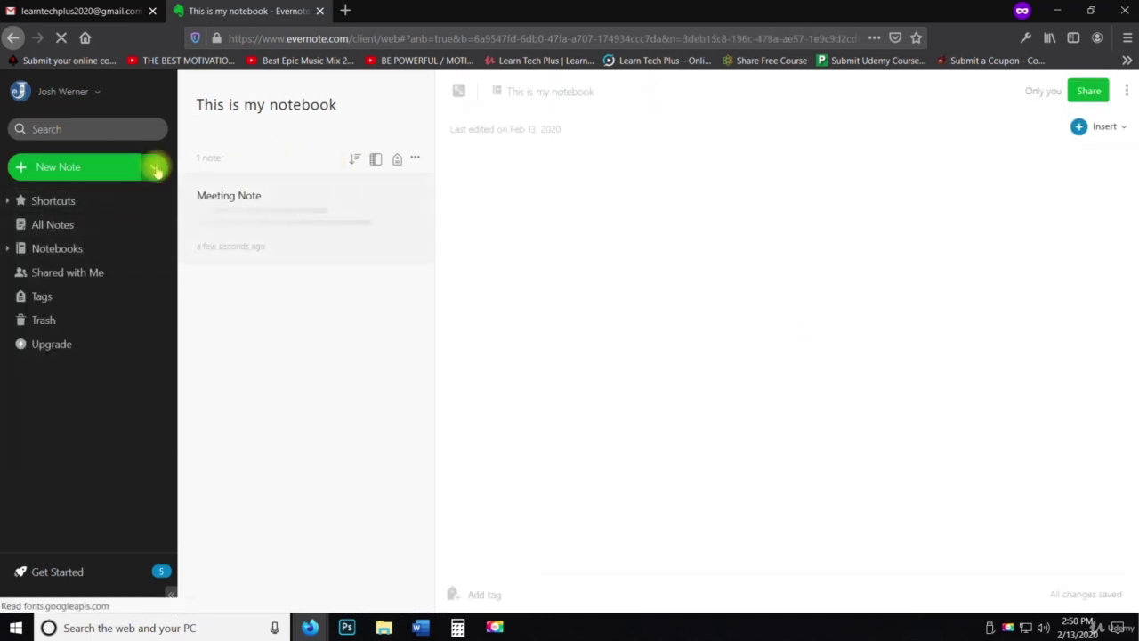
left_click(154, 168)
left_click(146, 287)
left_click(154, 167)
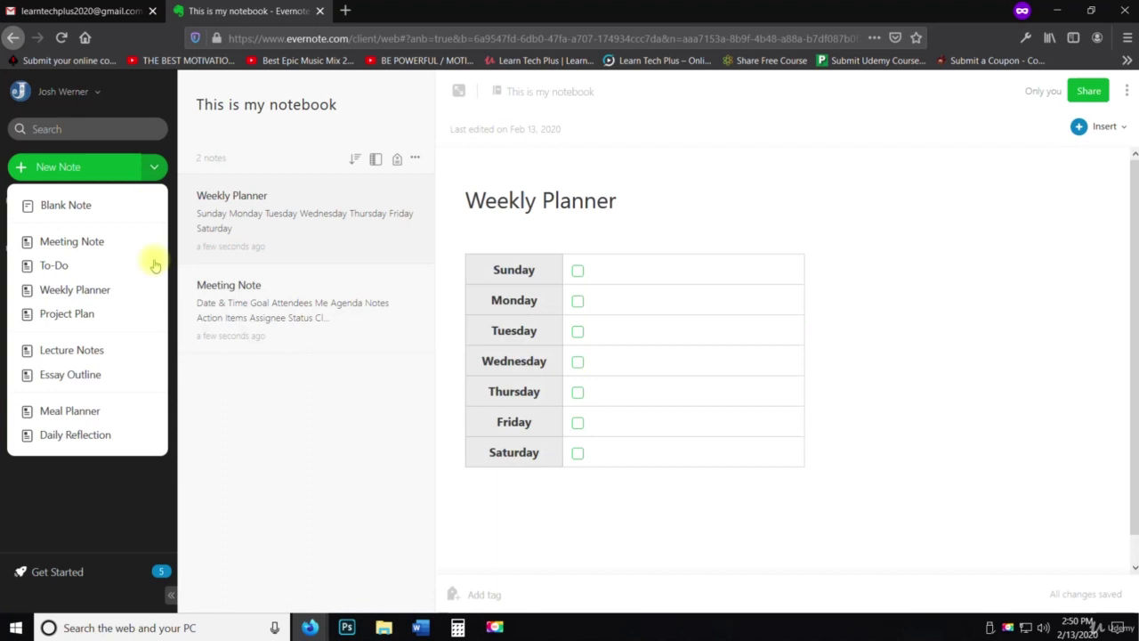
left_click(142, 290)
Browse My Notebook, This is my notebook and Shared with Me, ending on the Notebooks list.
left_click(58, 249)
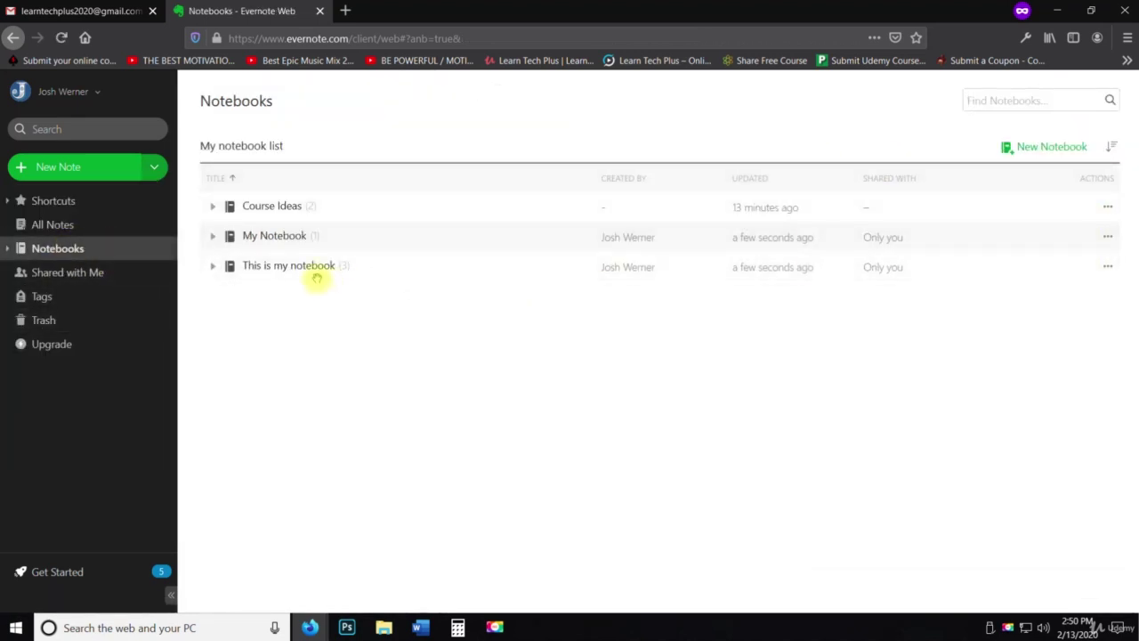
left_click(276, 235)
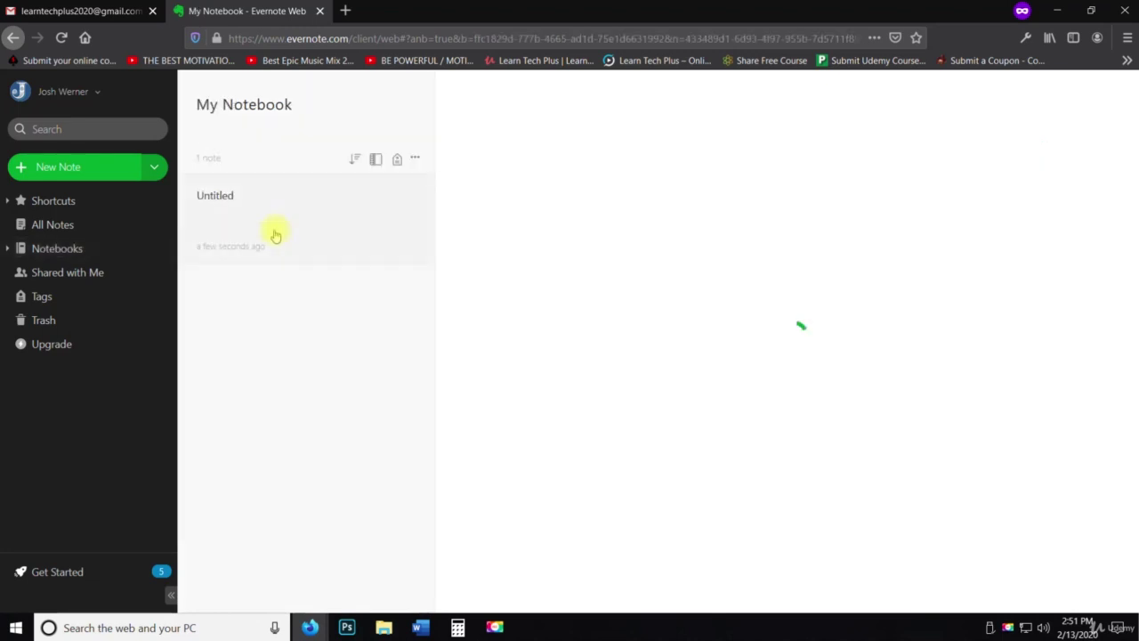
left_click(58, 249)
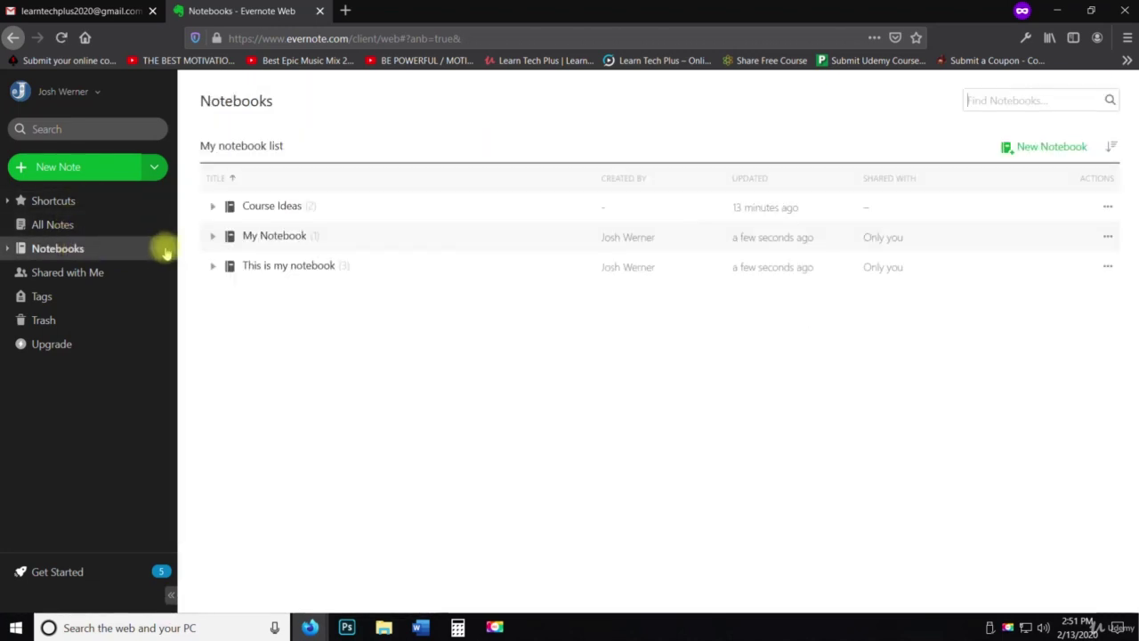
left_click(322, 276)
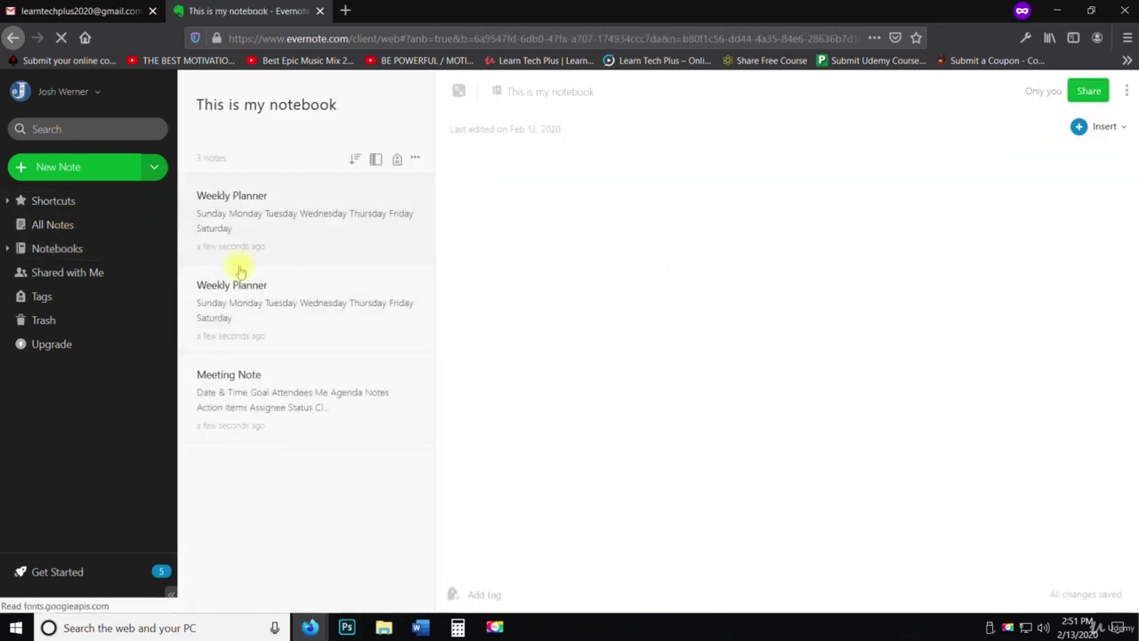
left_click(99, 278)
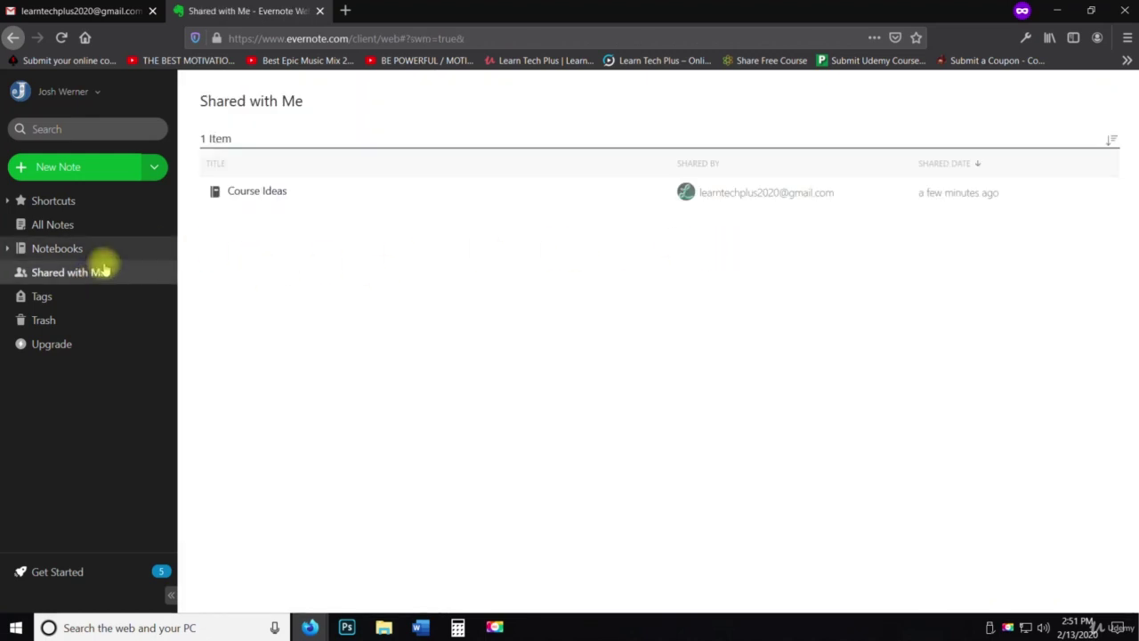
left_click(97, 251)
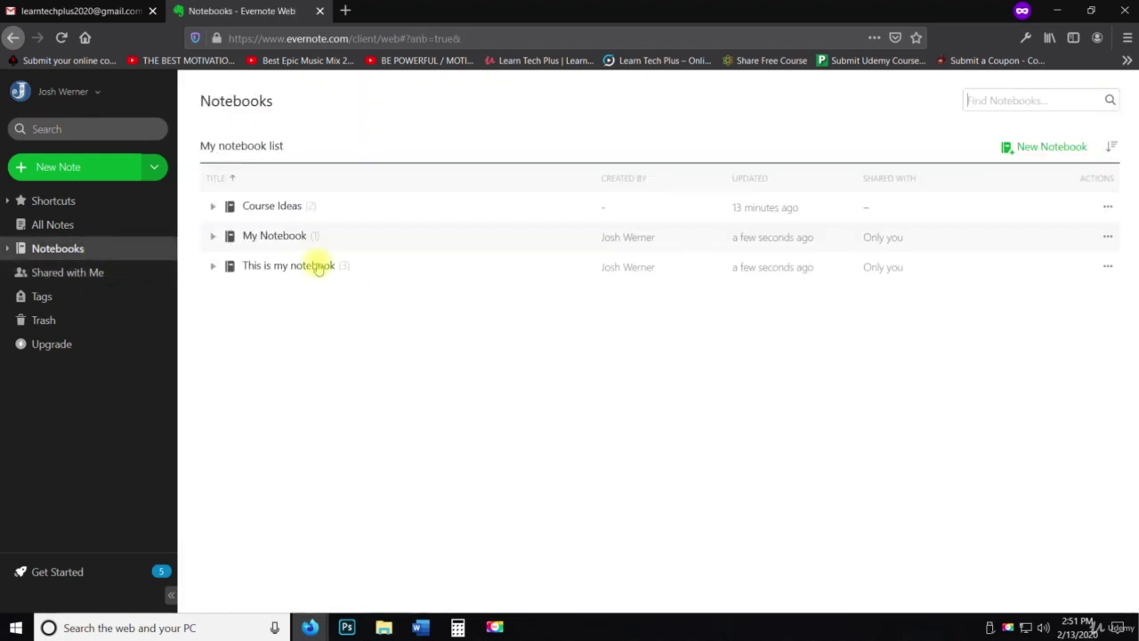
Share This is my notebook with the suggested second account, then check the invitation in Gmail.
left_click(1108, 268)
left_click(1032, 326)
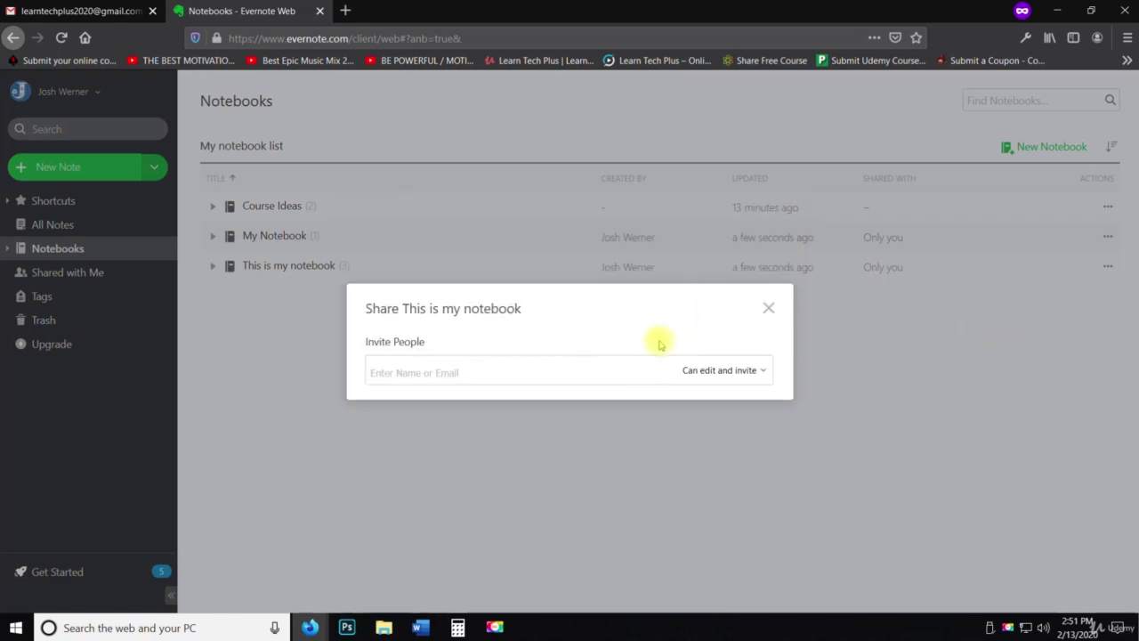
type("learntechp")
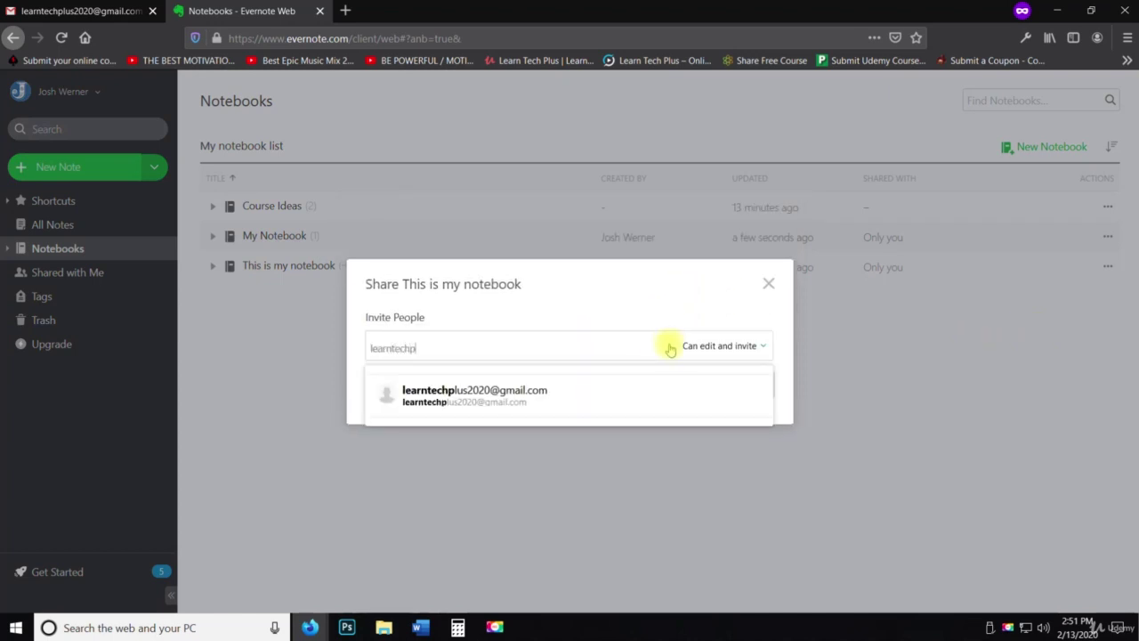
left_click(508, 397)
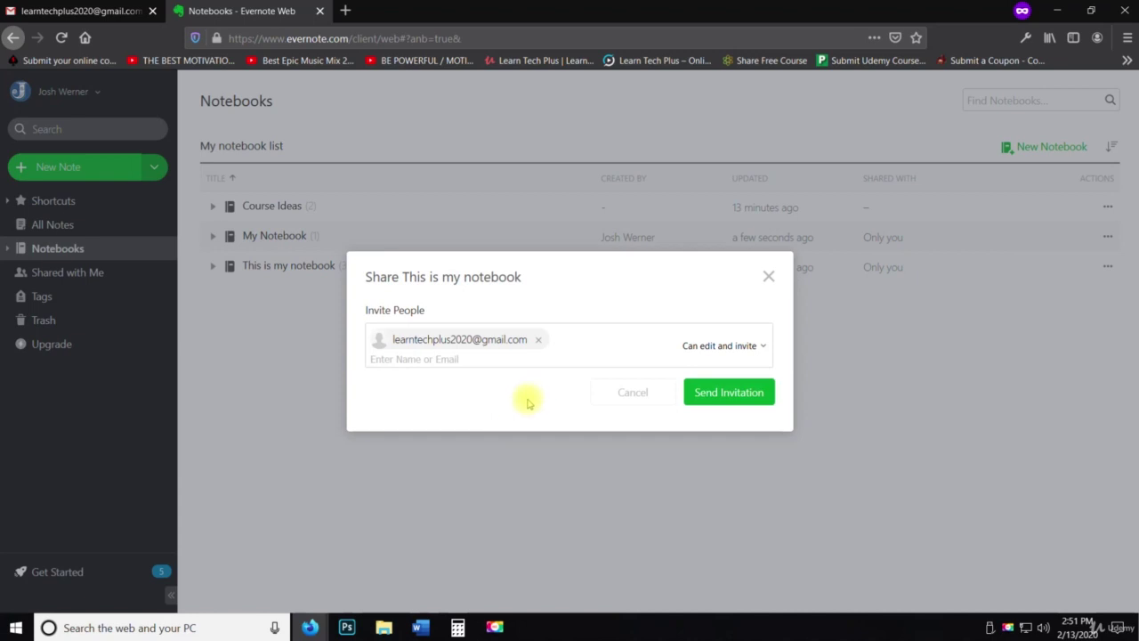
left_click(735, 399)
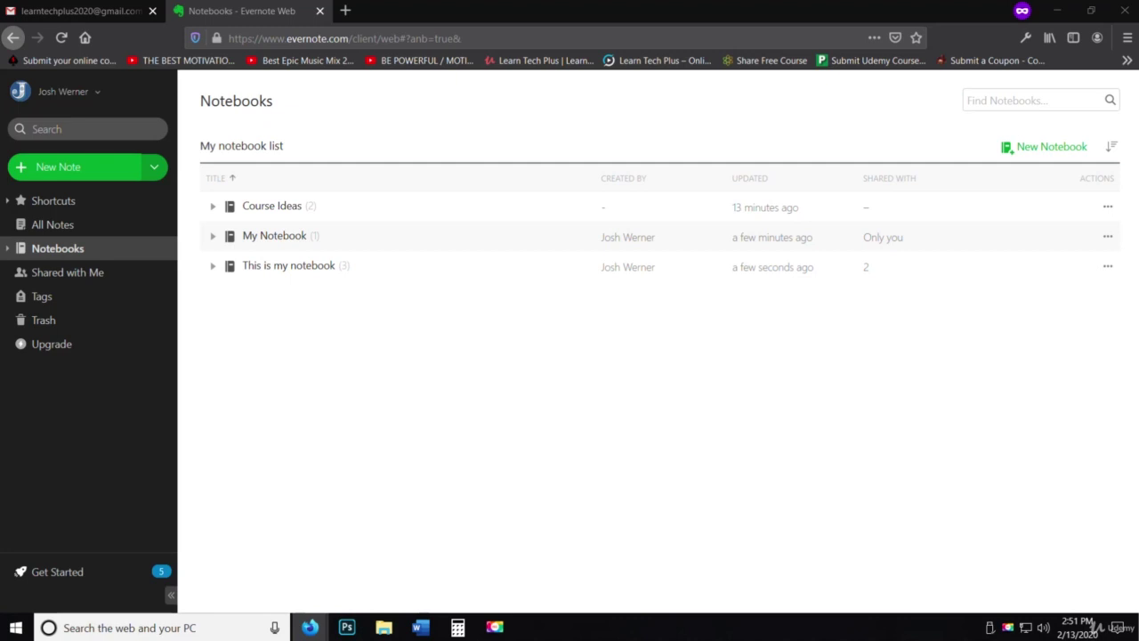
left_click(111, 11)
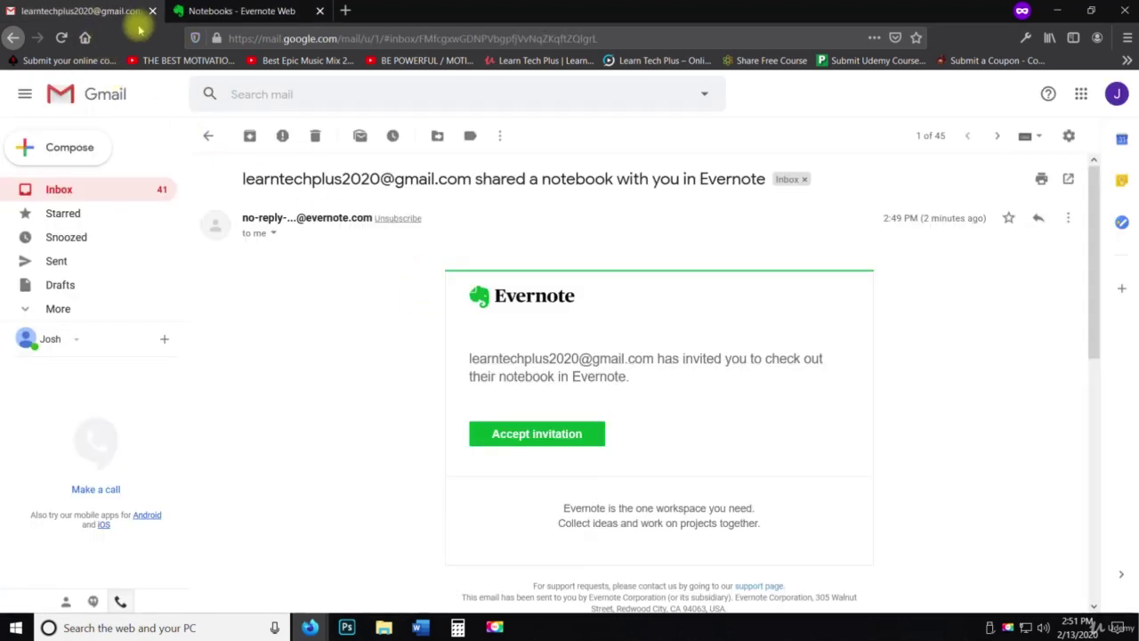
left_click(155, 12)
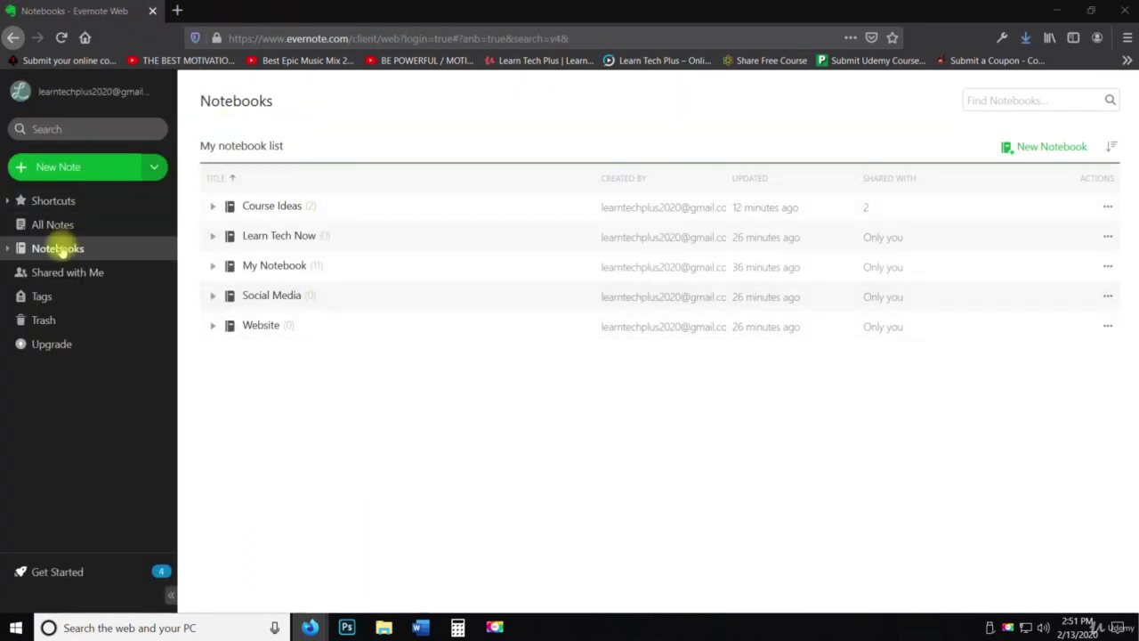
left_click(62, 271)
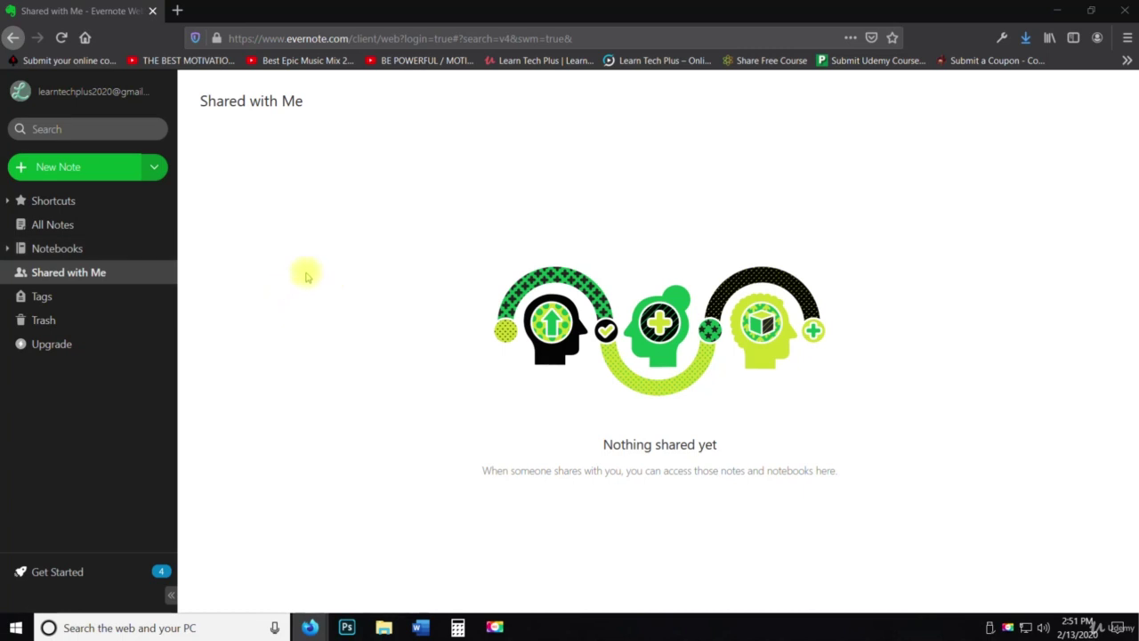
Open the Course Ideas notebook from the notebooks list.
left_click(53, 251)
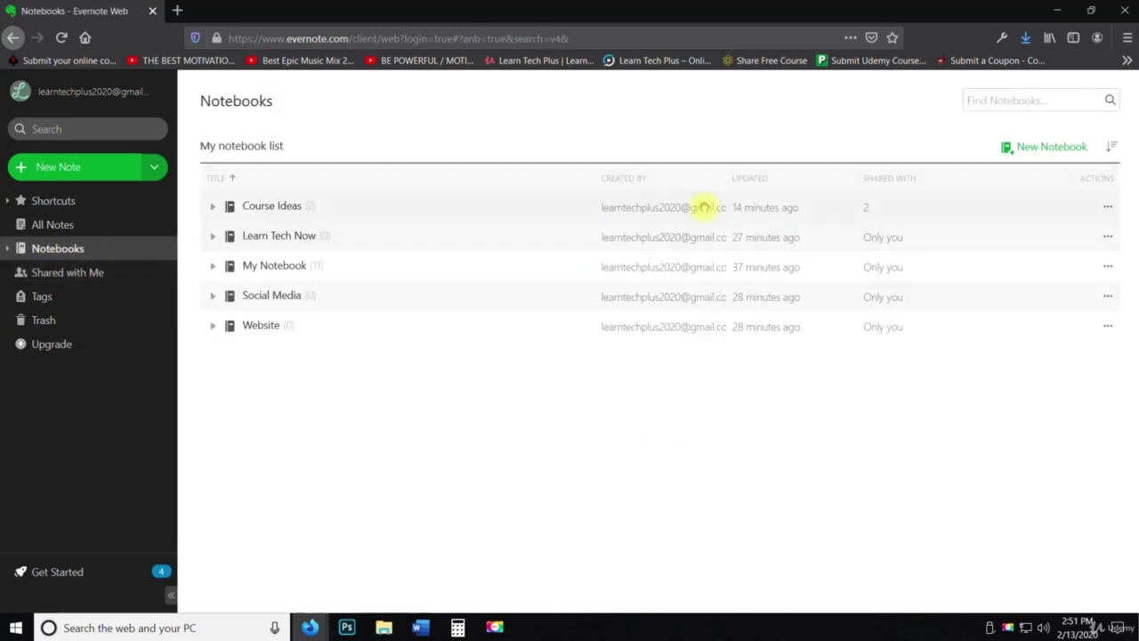
left_click(1109, 208)
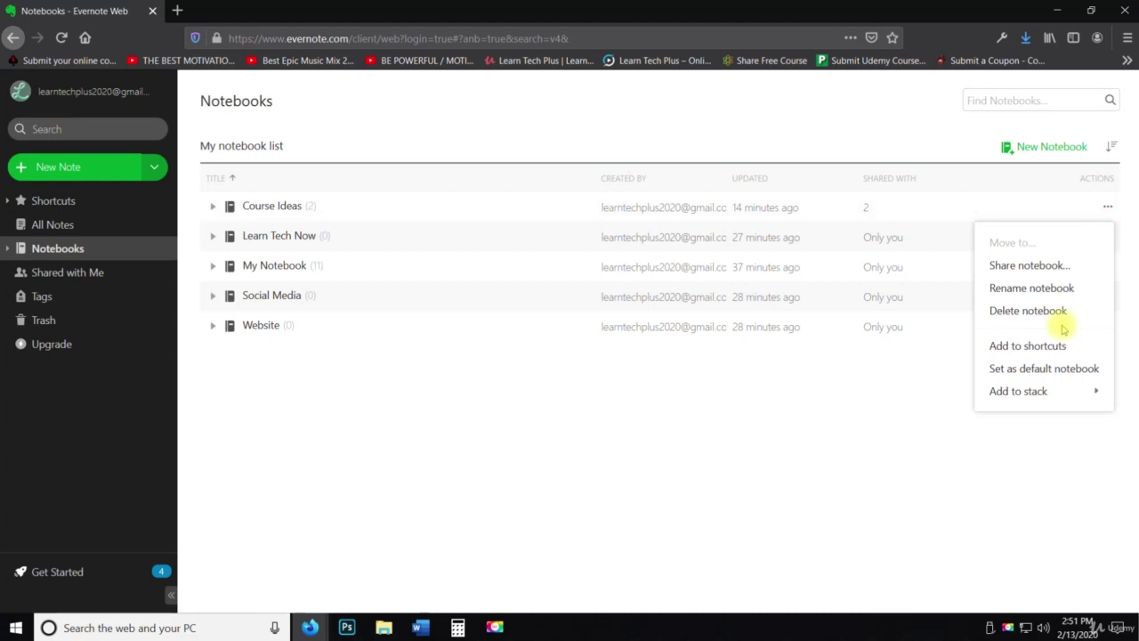
left_click(960, 343)
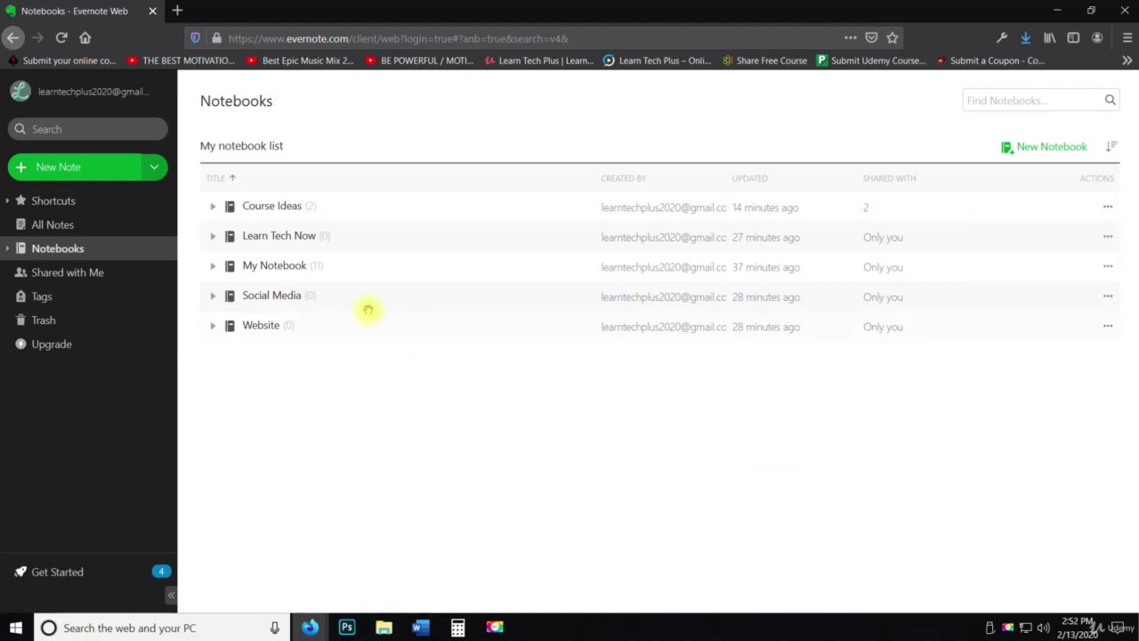
left_click(256, 210)
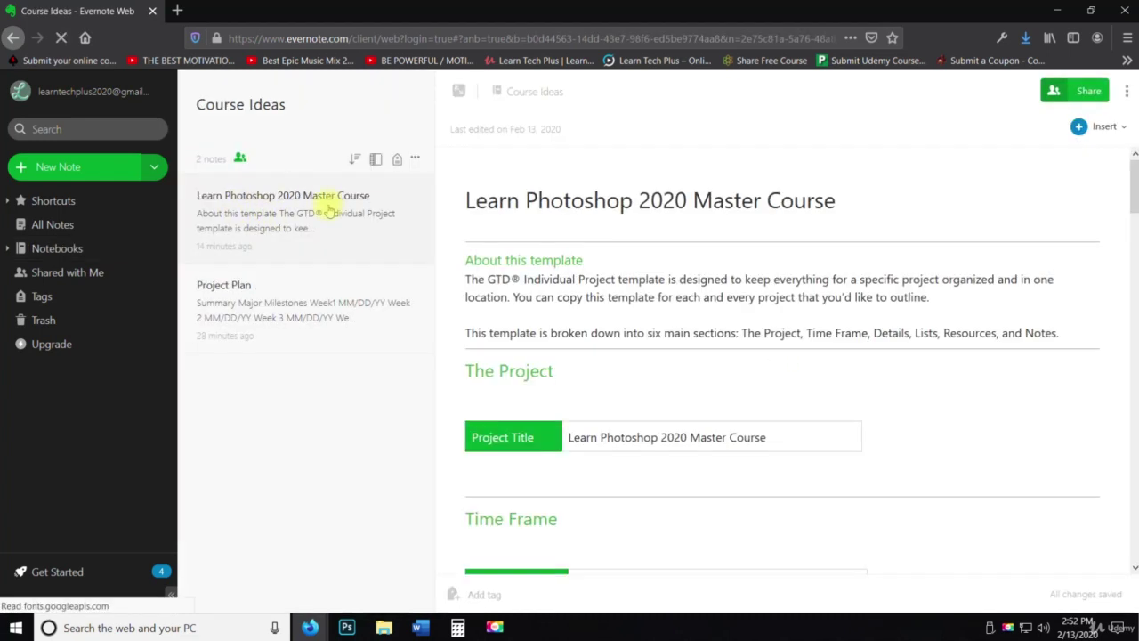
Check the Learn Photoshop note's sharing options, then view the Shared with Me page.
left_click(1089, 92)
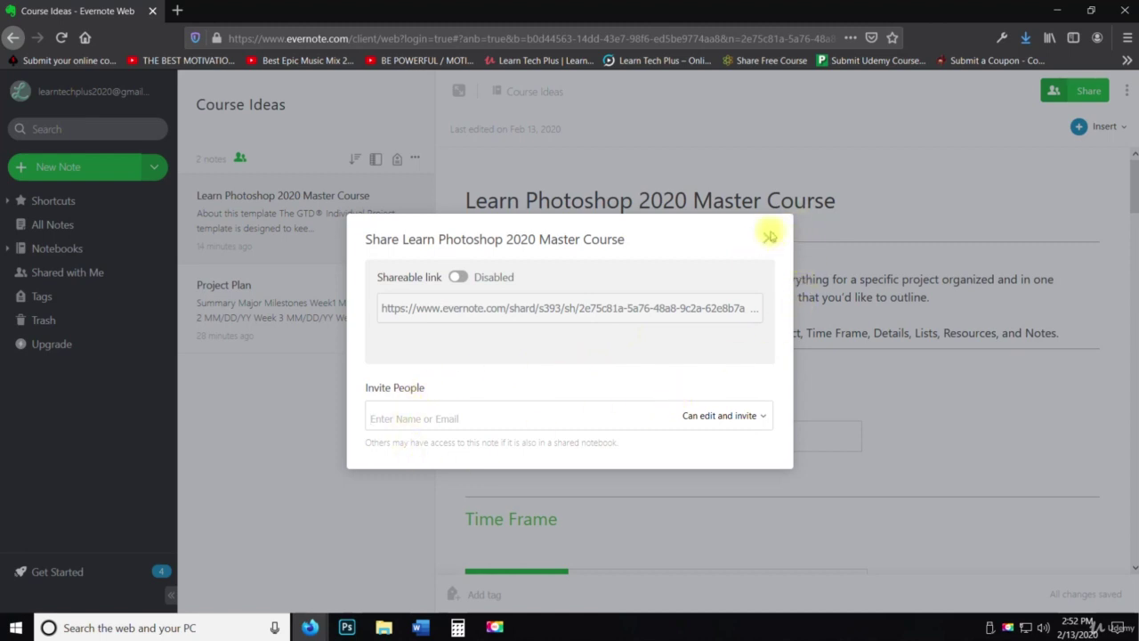
left_click(771, 240)
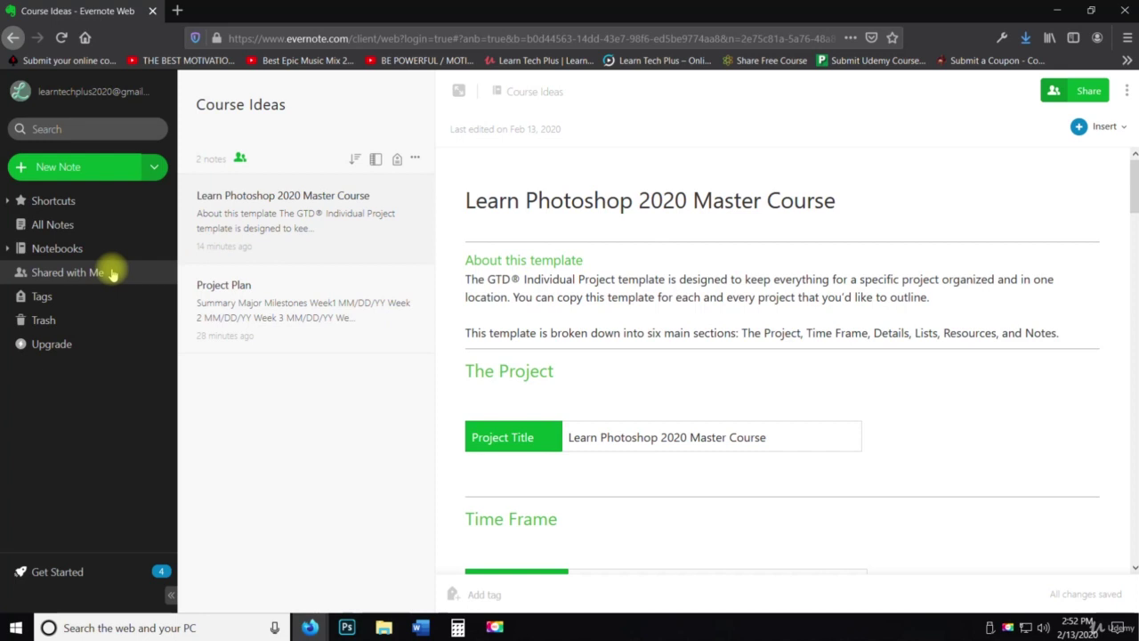
left_click(45, 273)
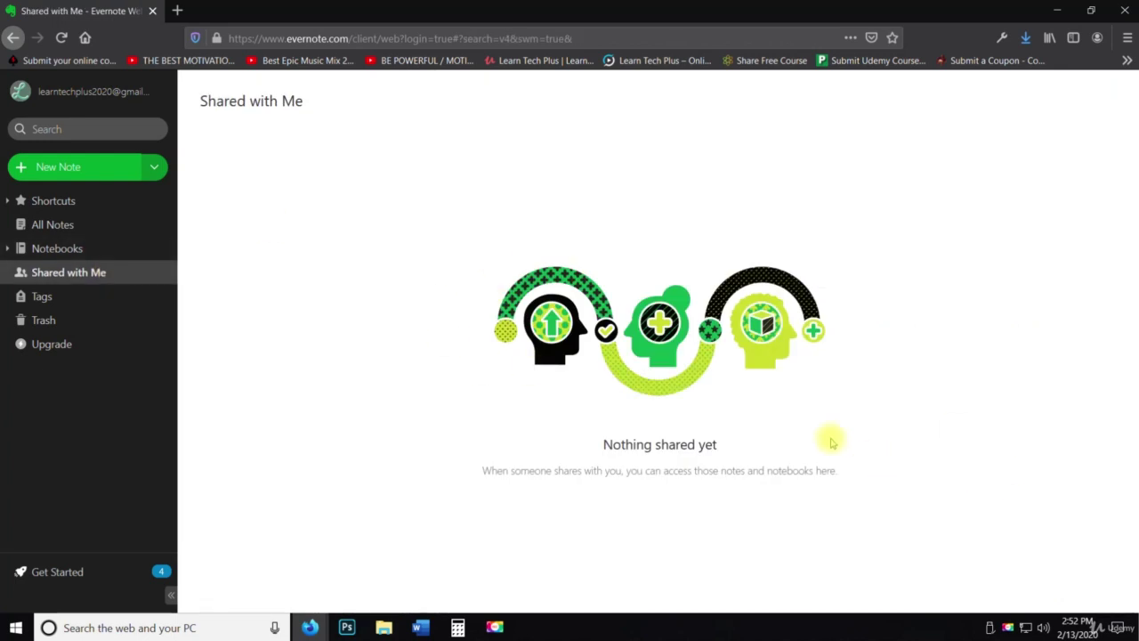